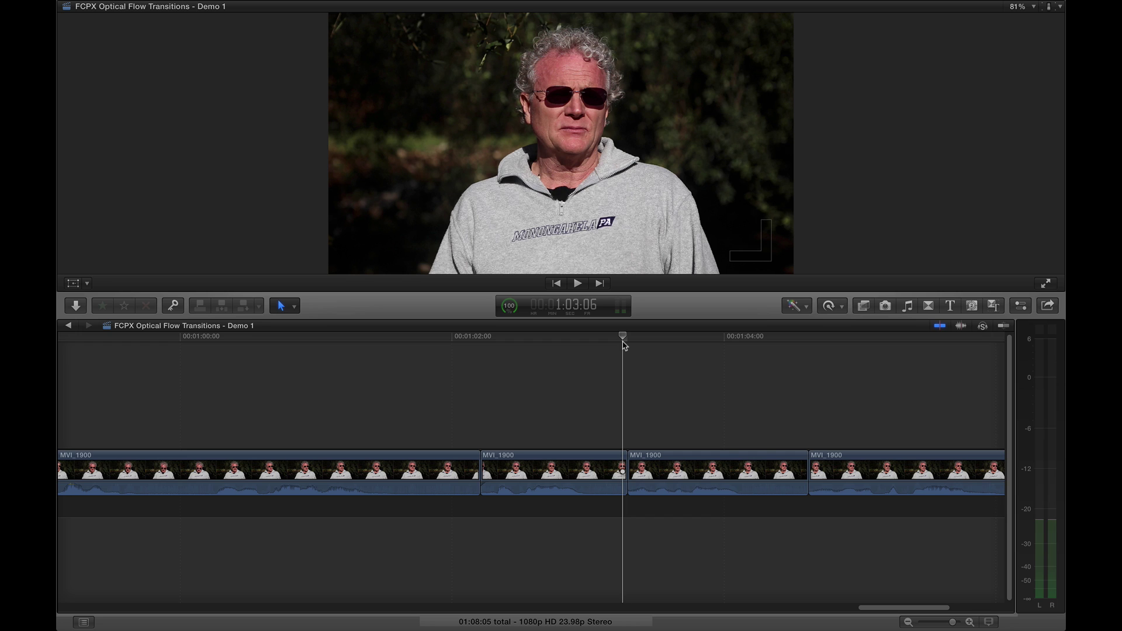
Mark a two-frame range across the cut between the MVI_1900 clips, from 1:02:04 through 1:02:05
scroll(626, 343, "right", 3)
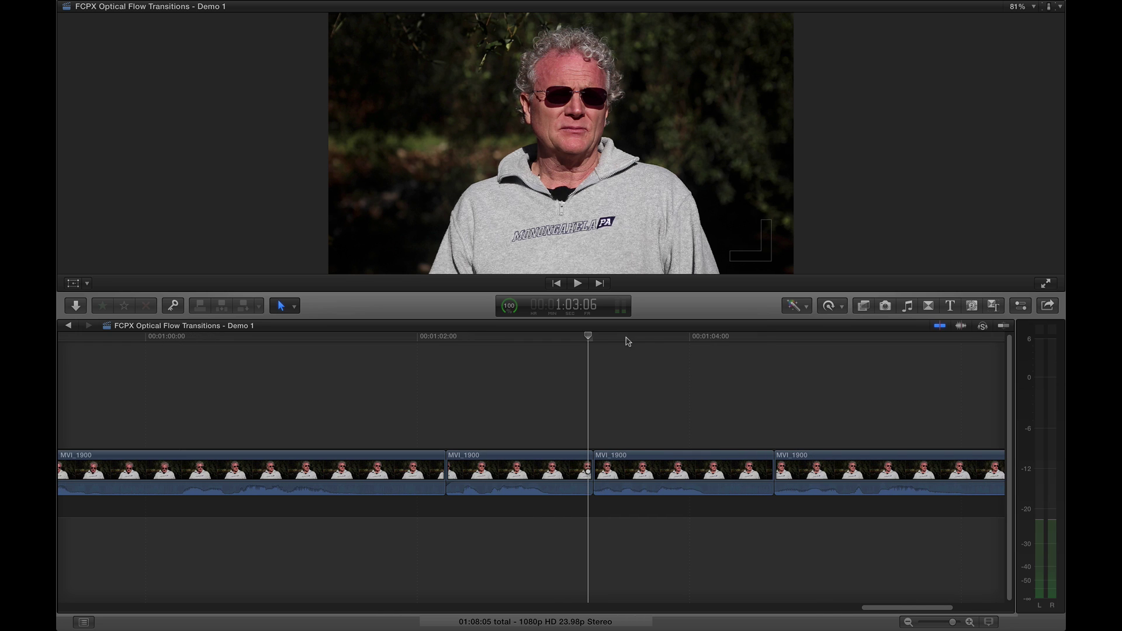
left_click(432, 338)
key("super+equal")
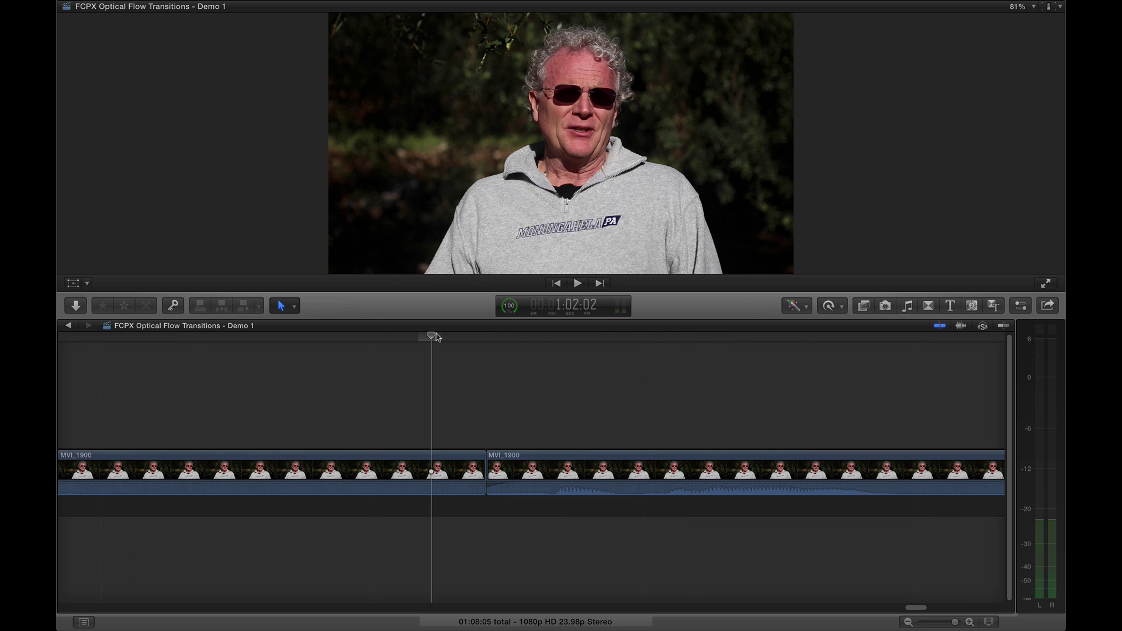
left_click(437, 337)
key("Down")
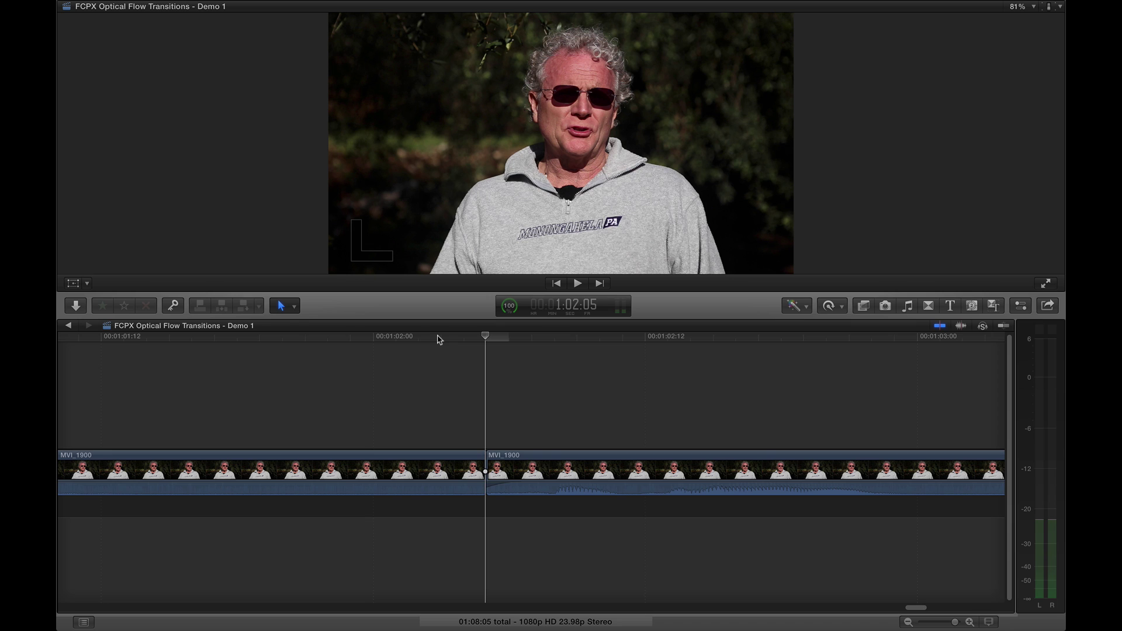
key("Left")
key("i")
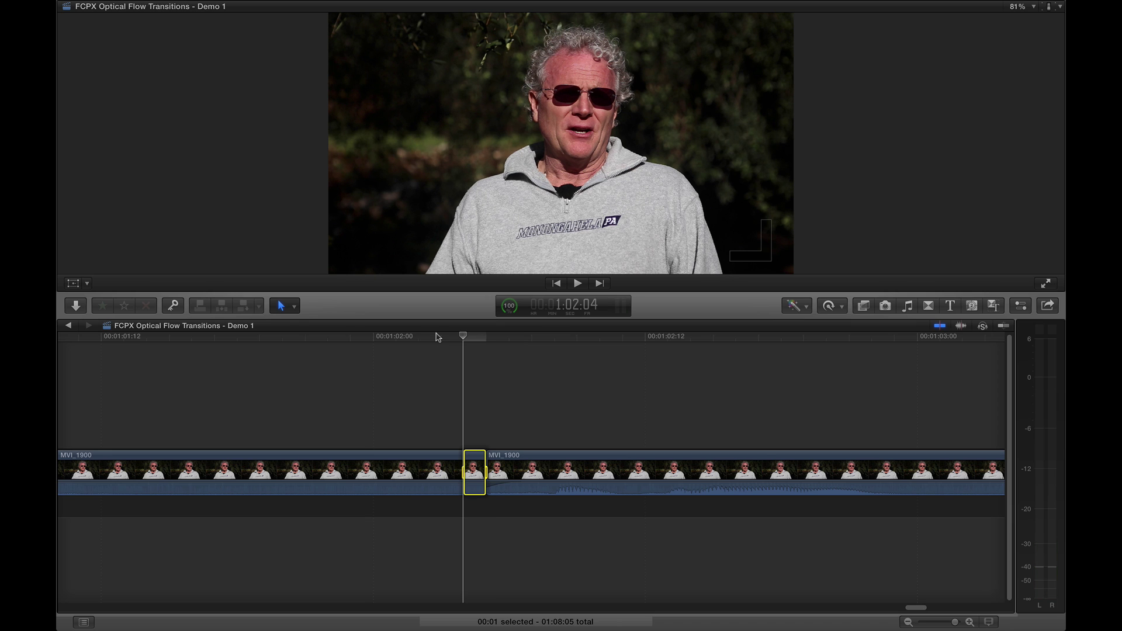
key("Right")
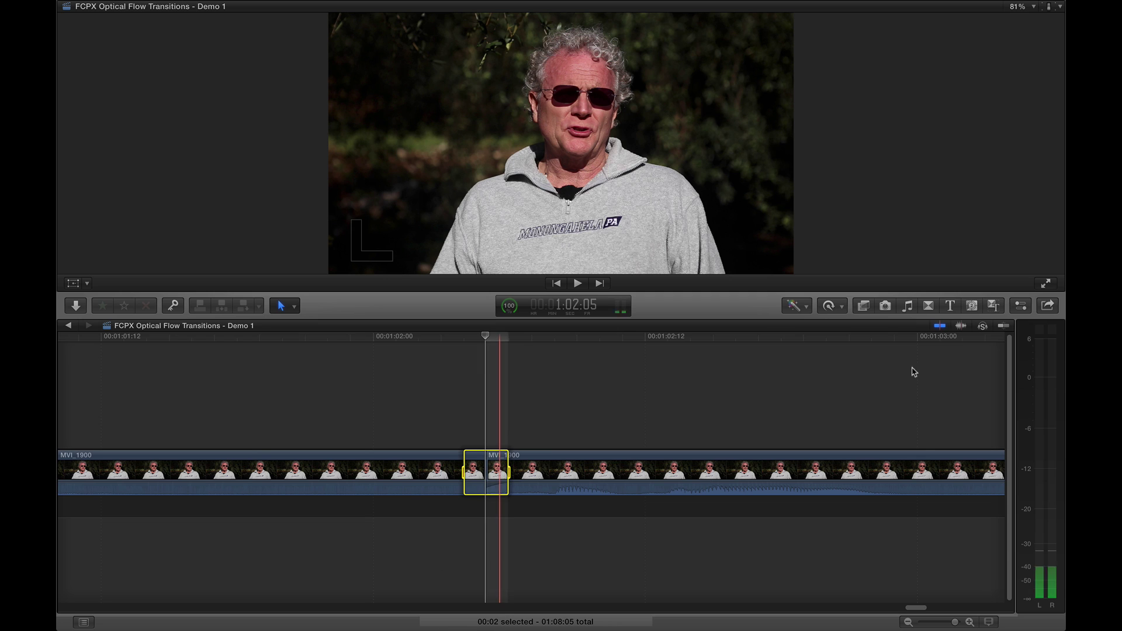
Export the marked range as a Master File in Apple ProRes 422, saved as "morph 1"
left_click(1046, 305)
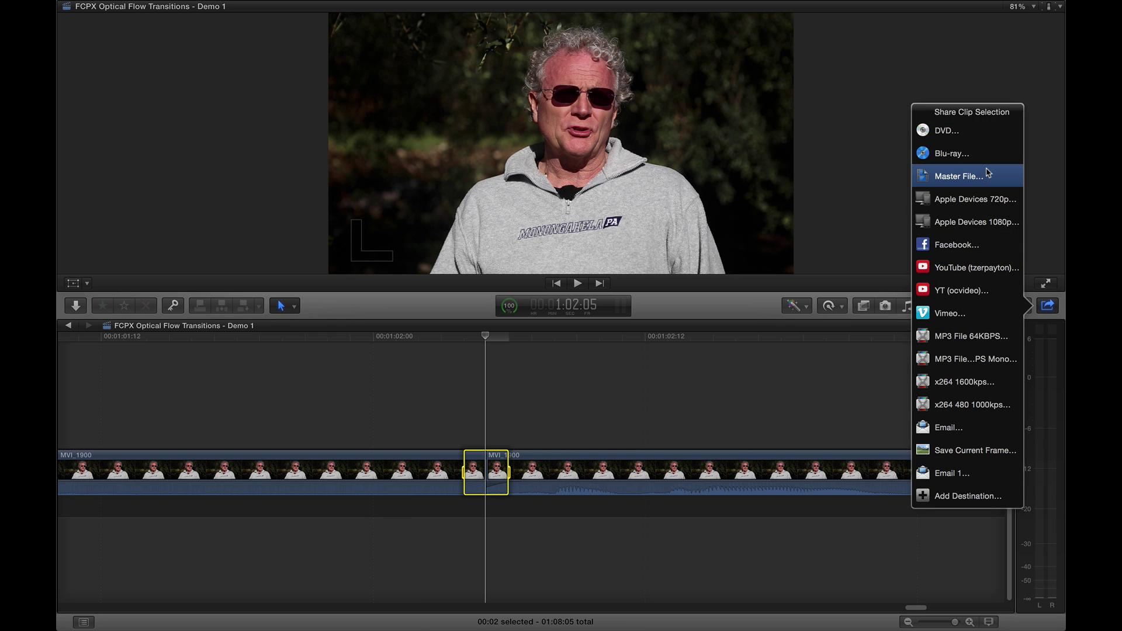
left_click(987, 177)
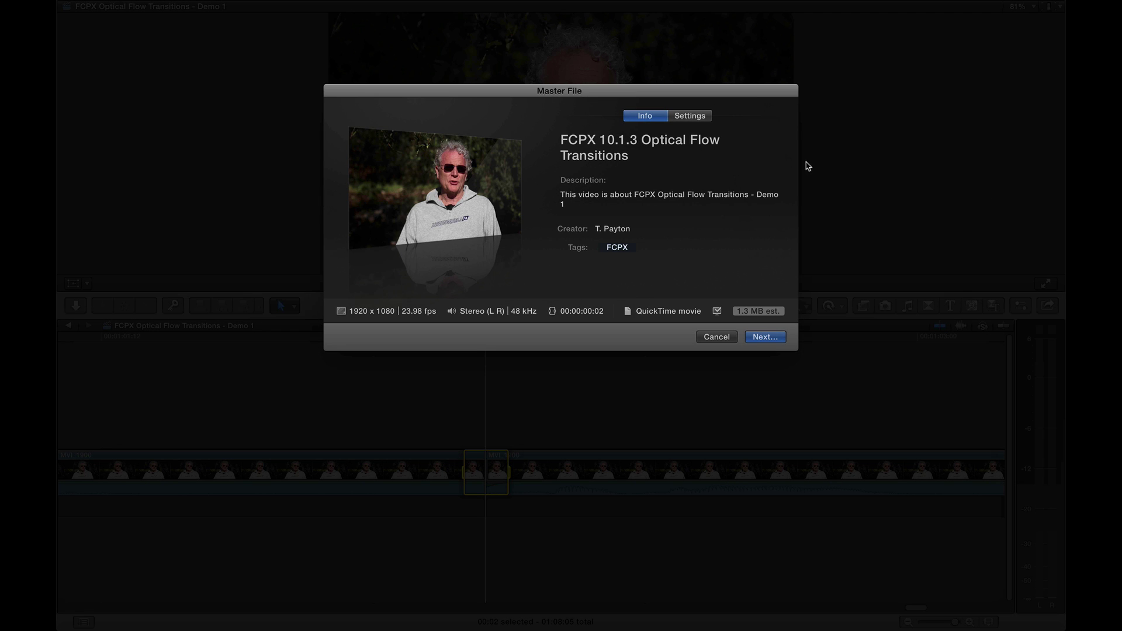
left_click(686, 117)
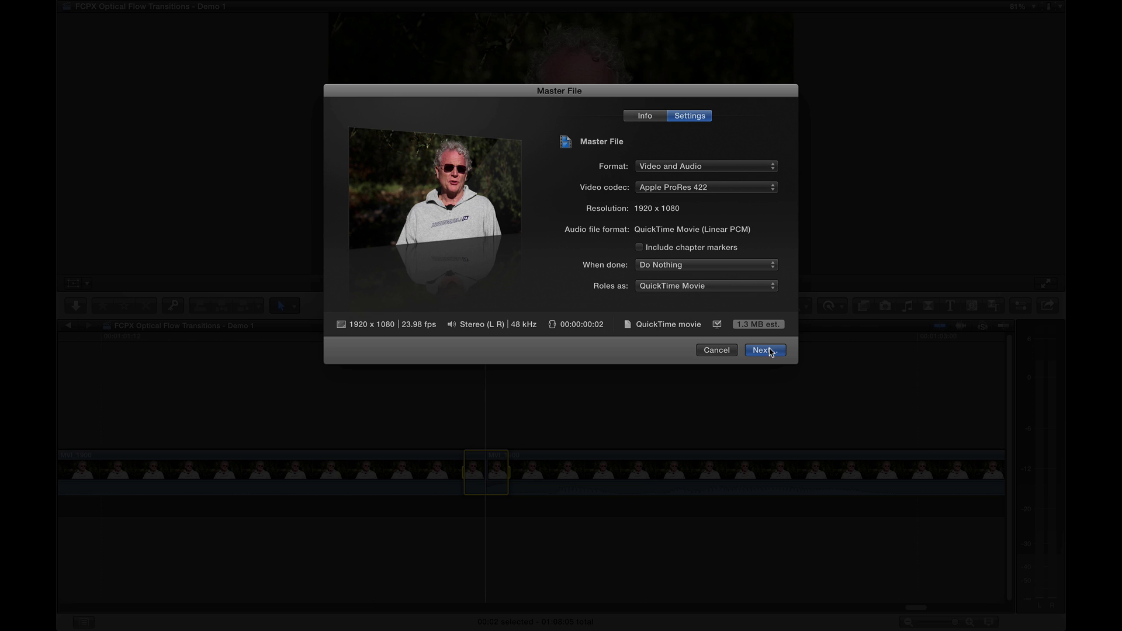
left_click(712, 187)
left_click(711, 187)
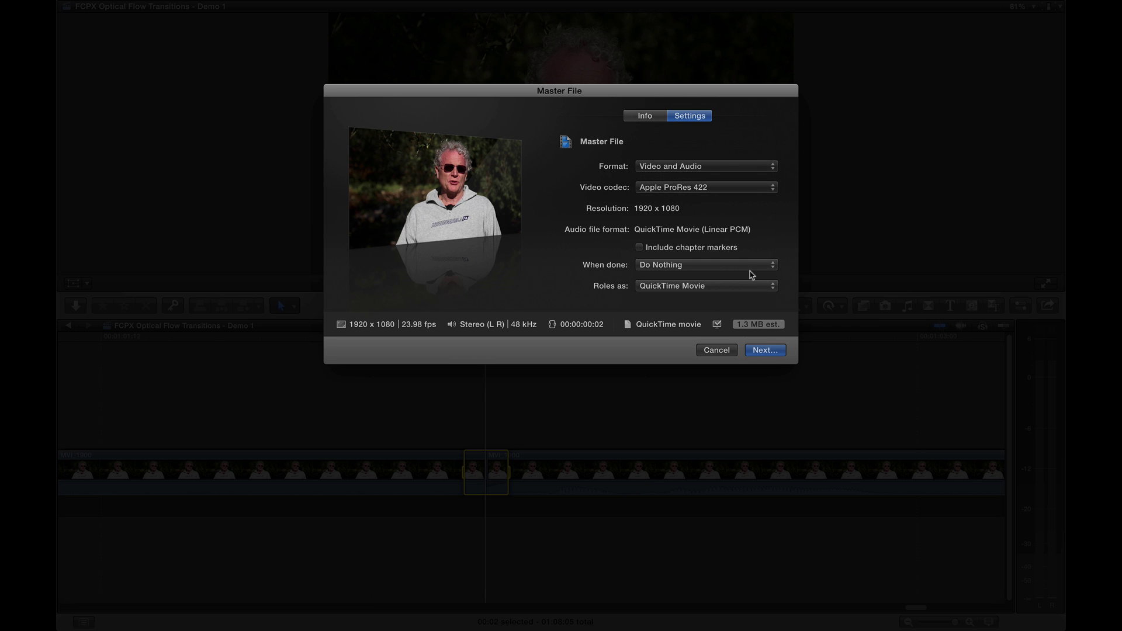
left_click(762, 351)
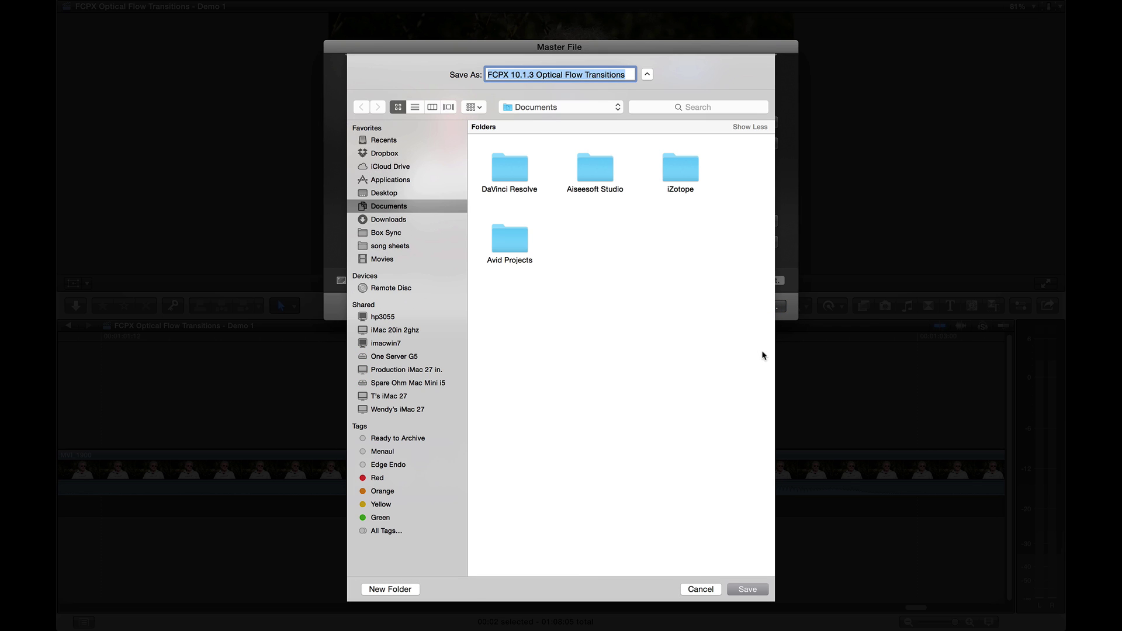
type("morph")
key("Return")
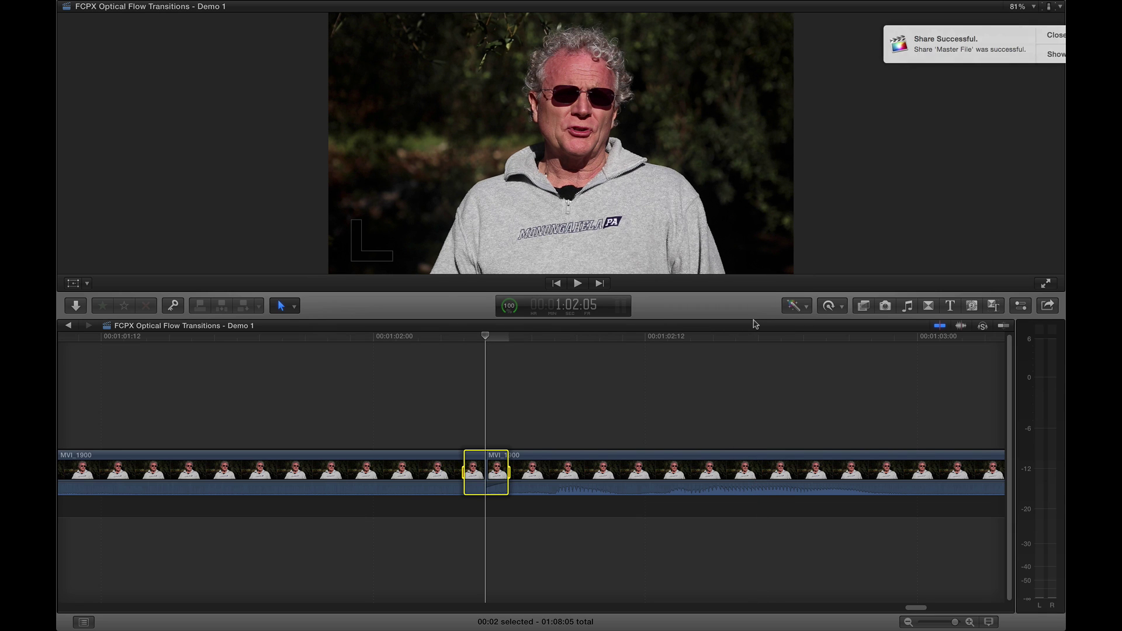
Reveal the exported file in Finder and connect morph 1 above the cut, starting at 1:02:04
left_click(1033, 54)
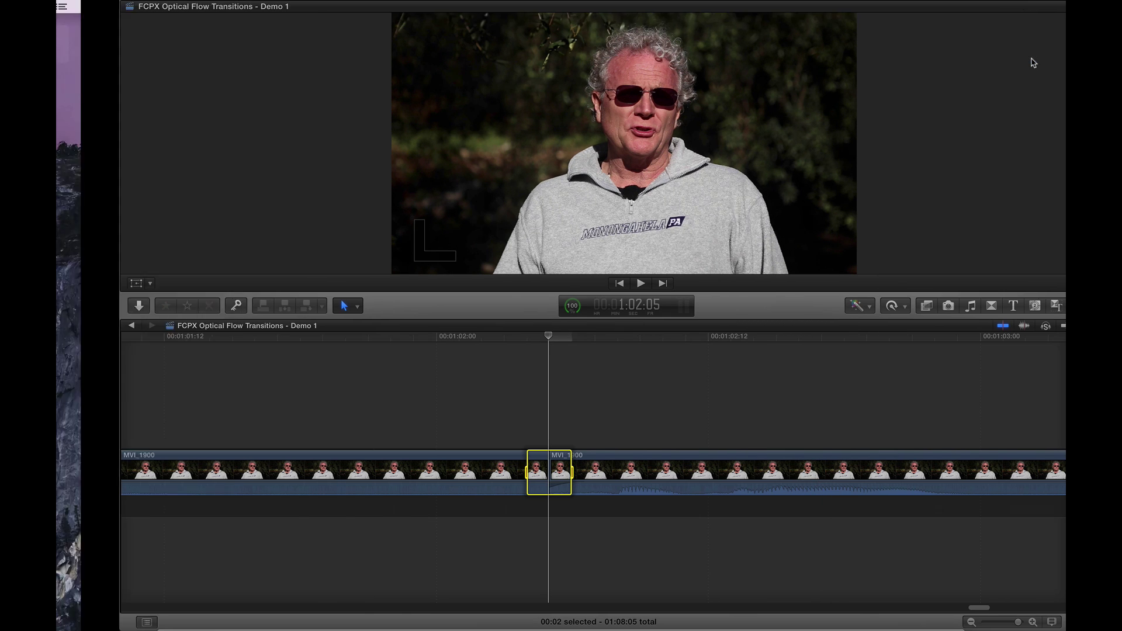
left_click_drag(351, 190, 510, 402)
key("super+Tab")
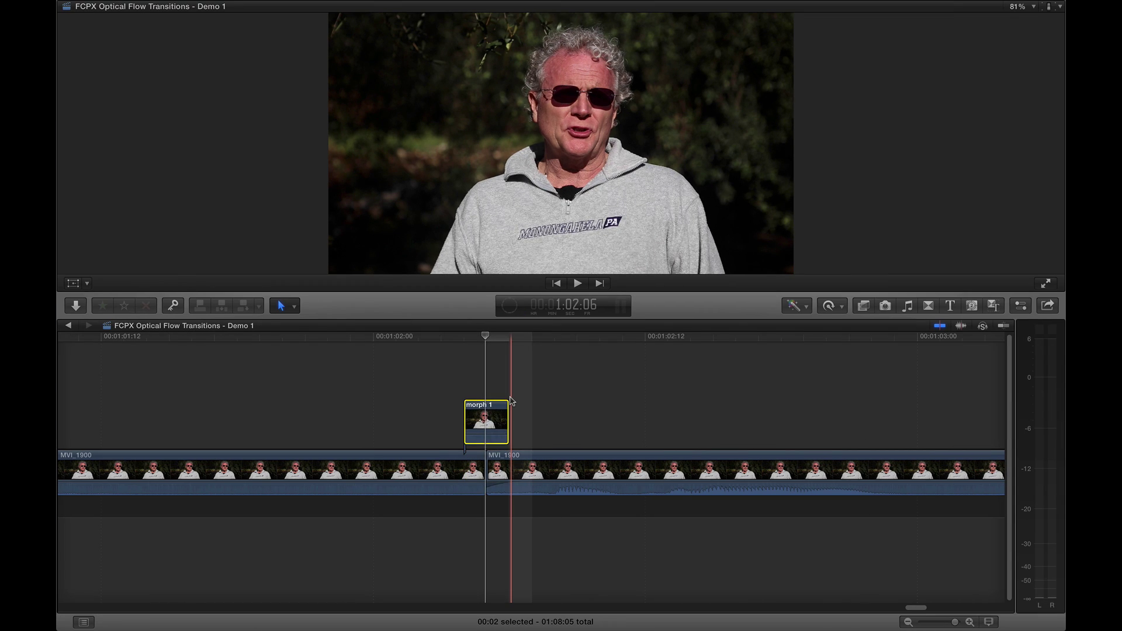
Trim the end of the connected morph 1 clip back to the cut, leaving it one frame long
key("super+equal")
key("super+equal")
key("super+equal")
scroll(510, 401, "left", 10)
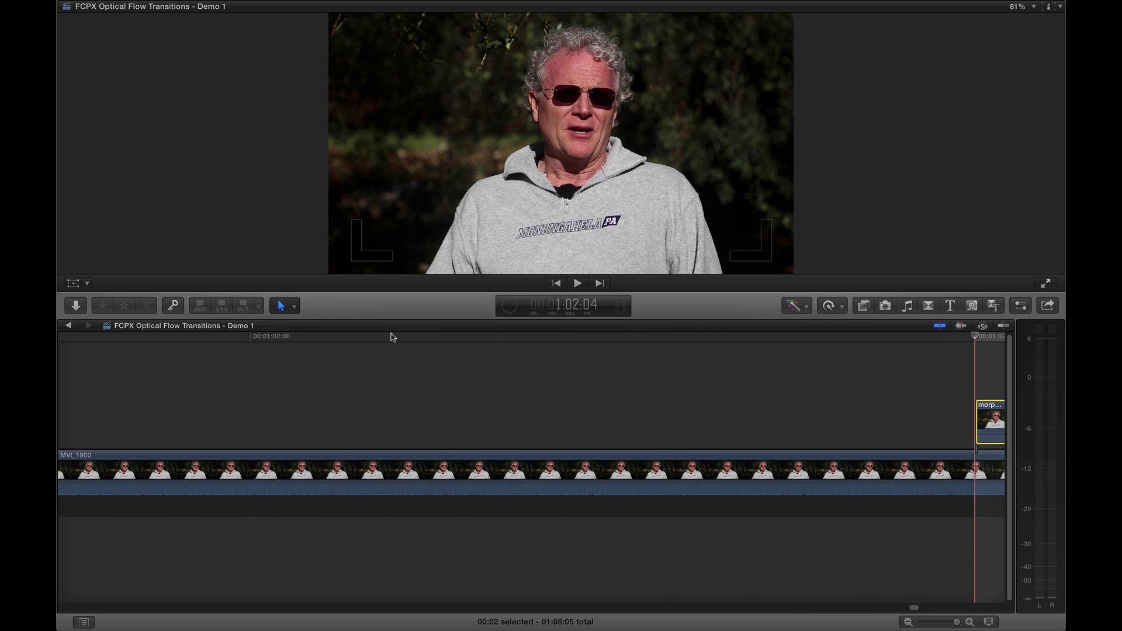
scroll(391, 337, "left", 10)
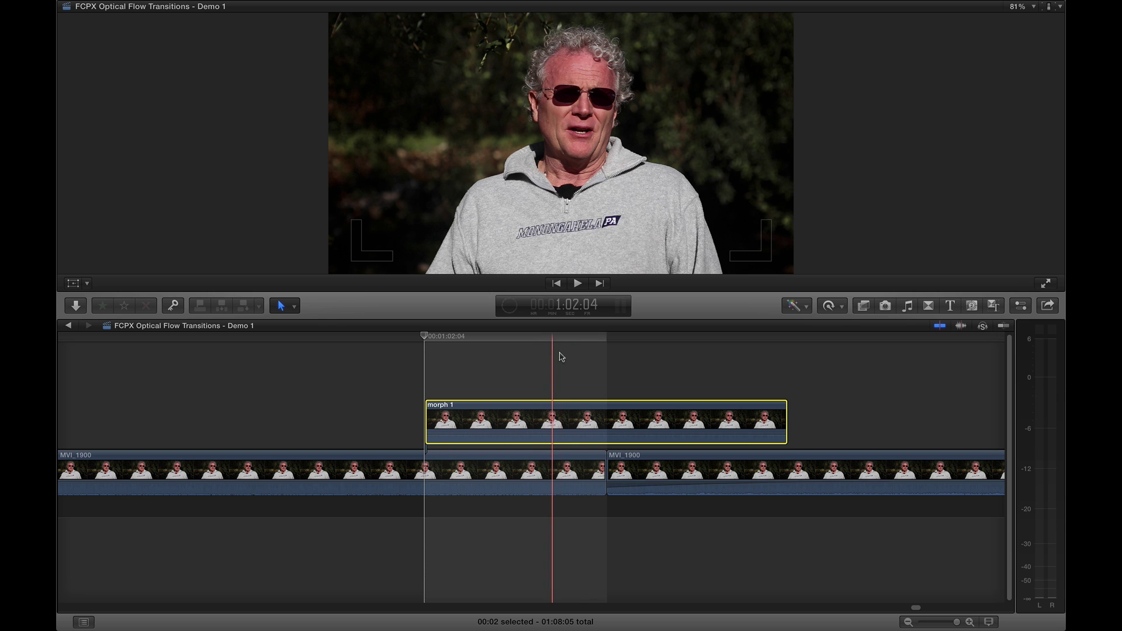
left_click(779, 415)
left_click_drag(779, 415, 634, 418)
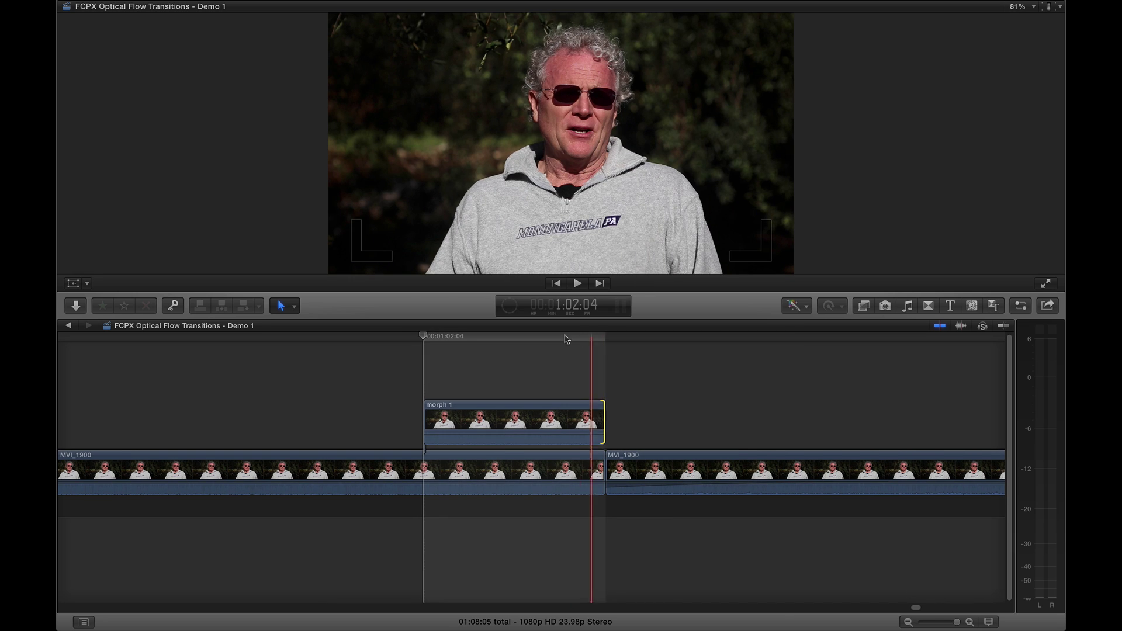
Give the one-frame morph 1 clip a custom speed rate of 15% with Ripple enabled
left_click(521, 421)
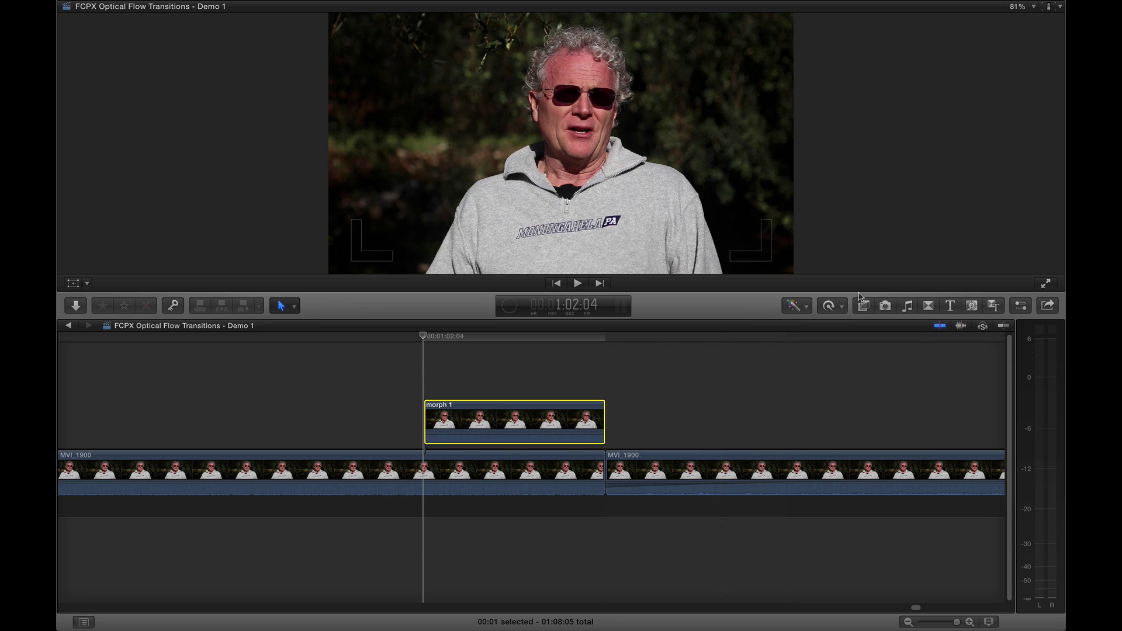
left_click(843, 307)
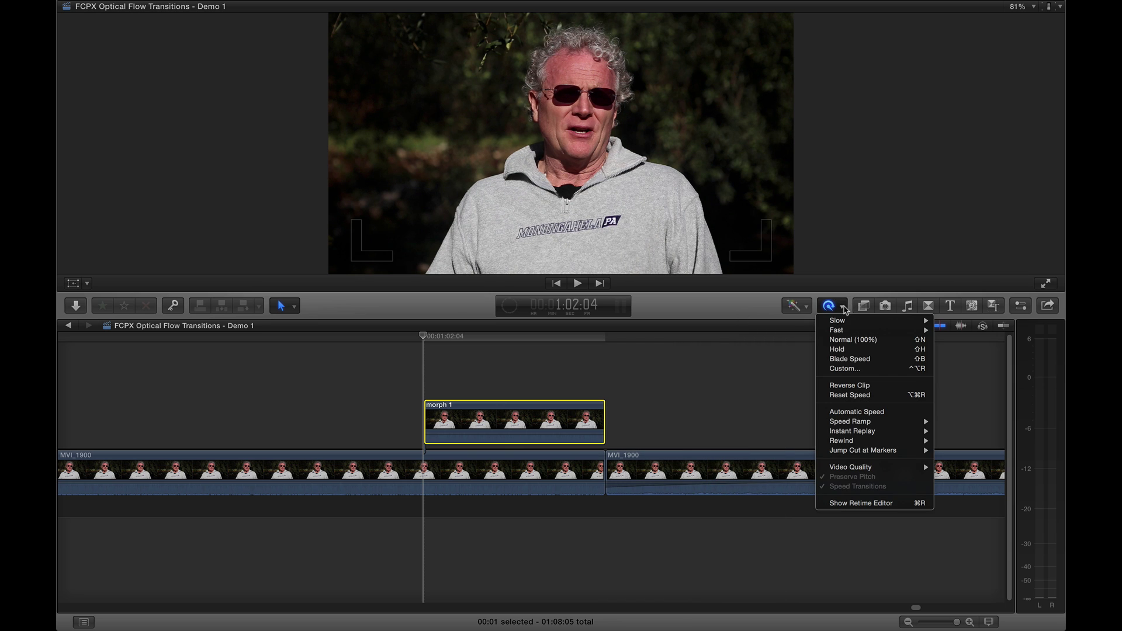
left_click(854, 369)
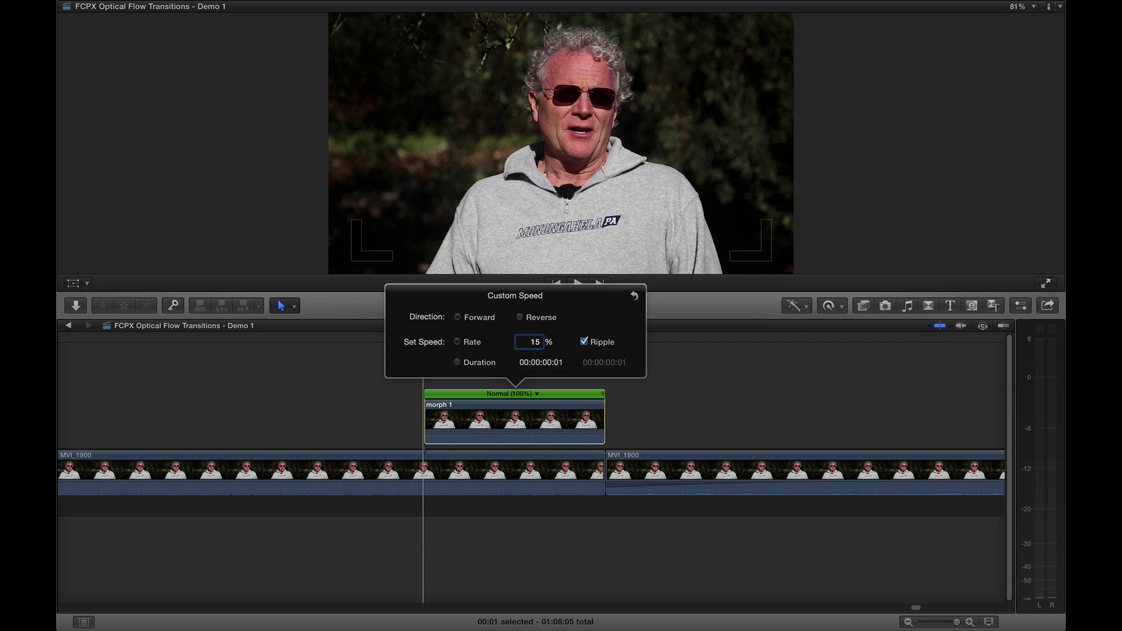
key("Return")
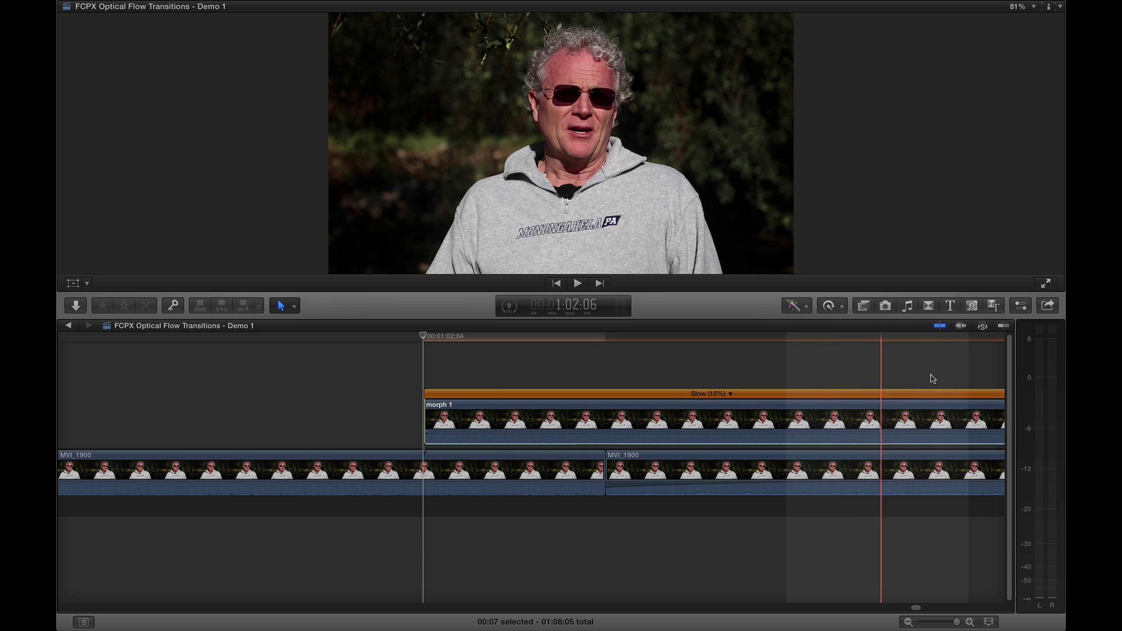
key("Escape")
Set the retimed morph 1 clip's video quality to Optical Flow
left_click(849, 308)
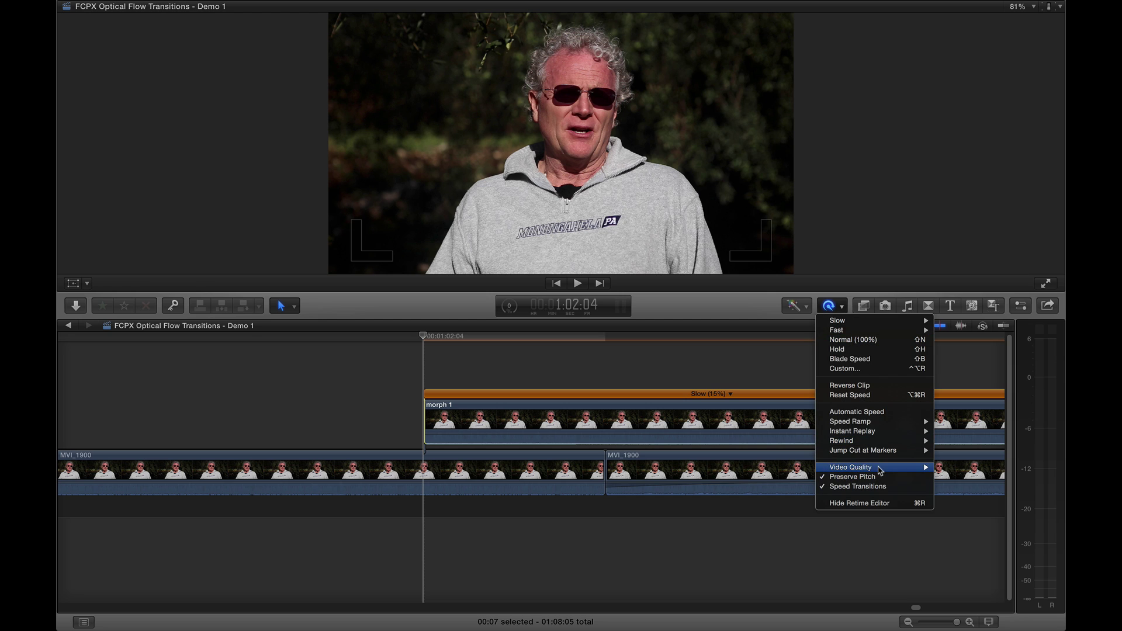
mouse_move(879, 467)
left_click(976, 487)
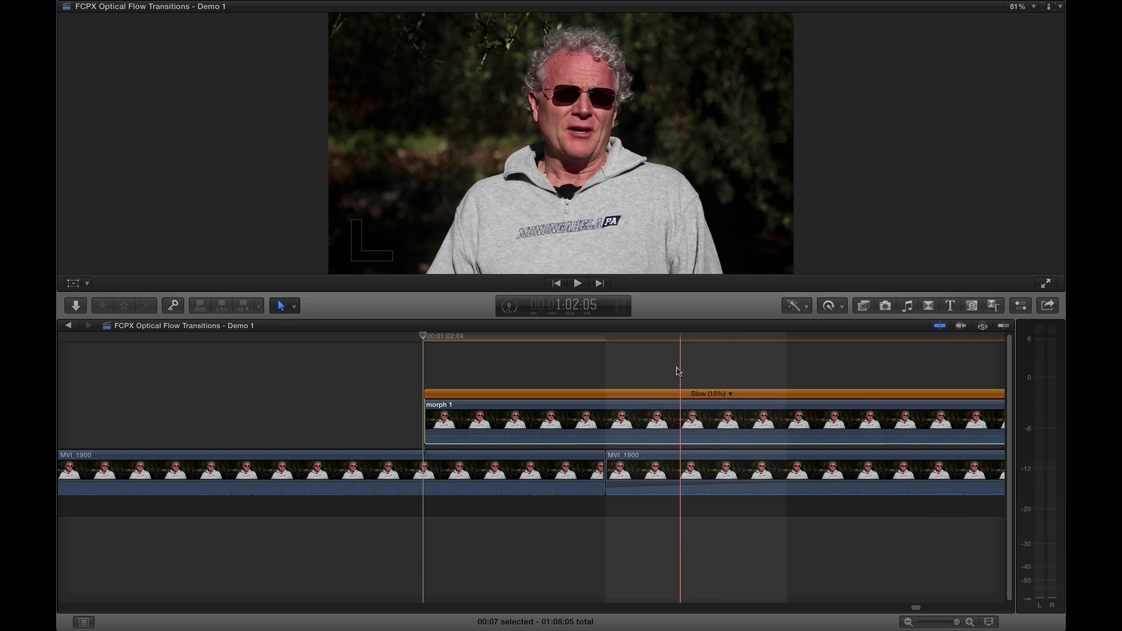
Trim one frame off each end of morph 1 and insert it at the cut between the MVI_1900 clips in the primary storyline
scroll(676, 371, "right", 5)
scroll(370, 357, "right", 5)
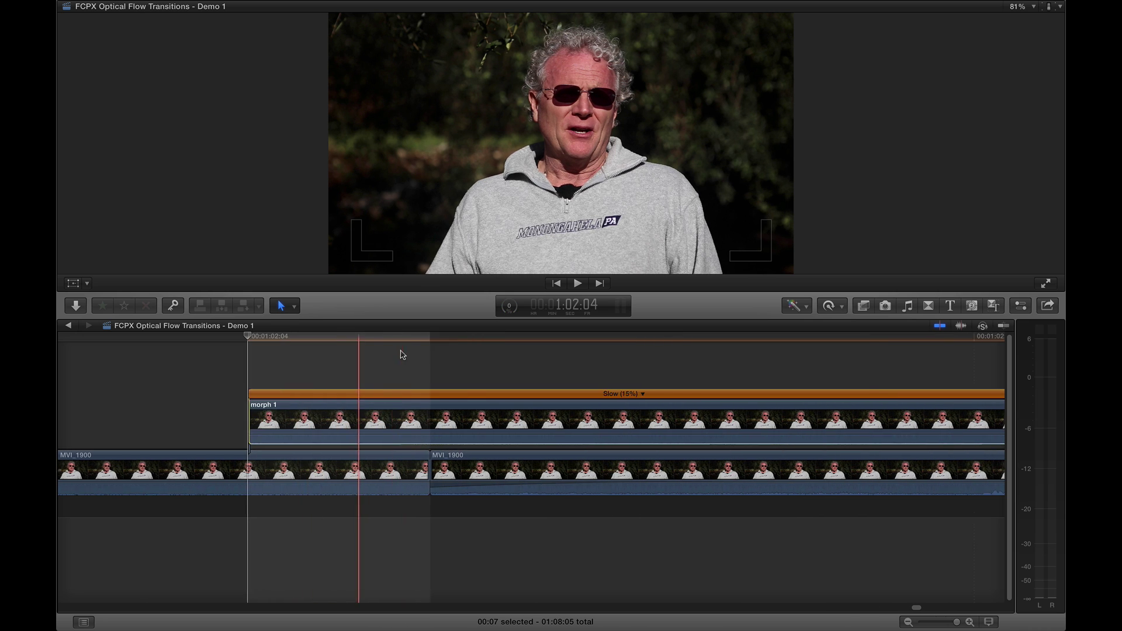
key("super+minus")
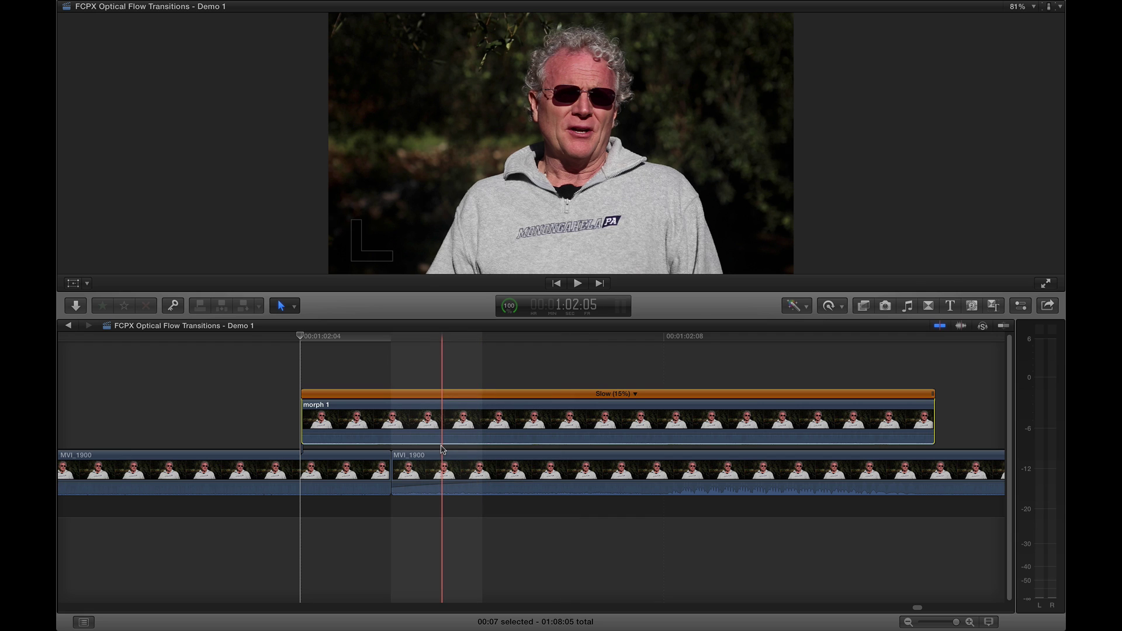
left_click(304, 411)
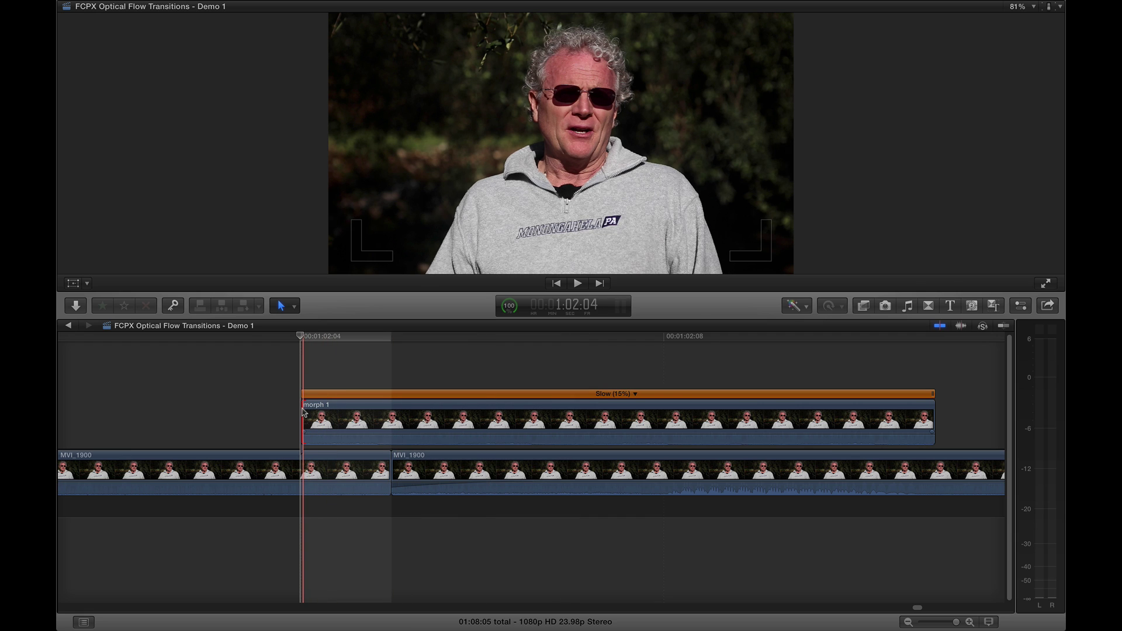
key("period")
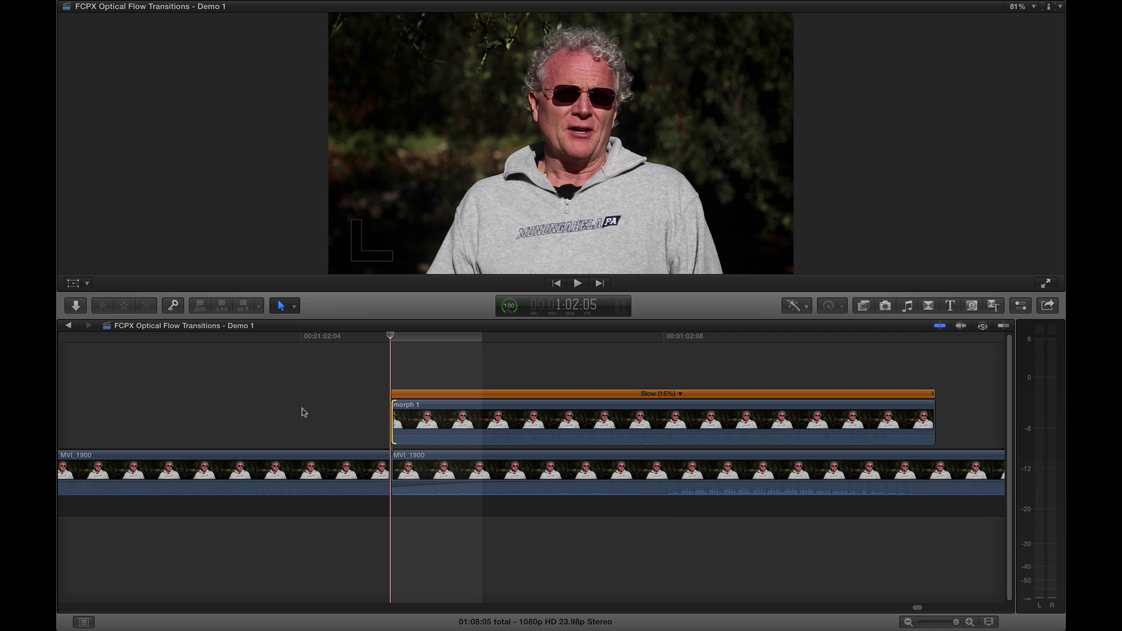
left_click(932, 417)
key("comma")
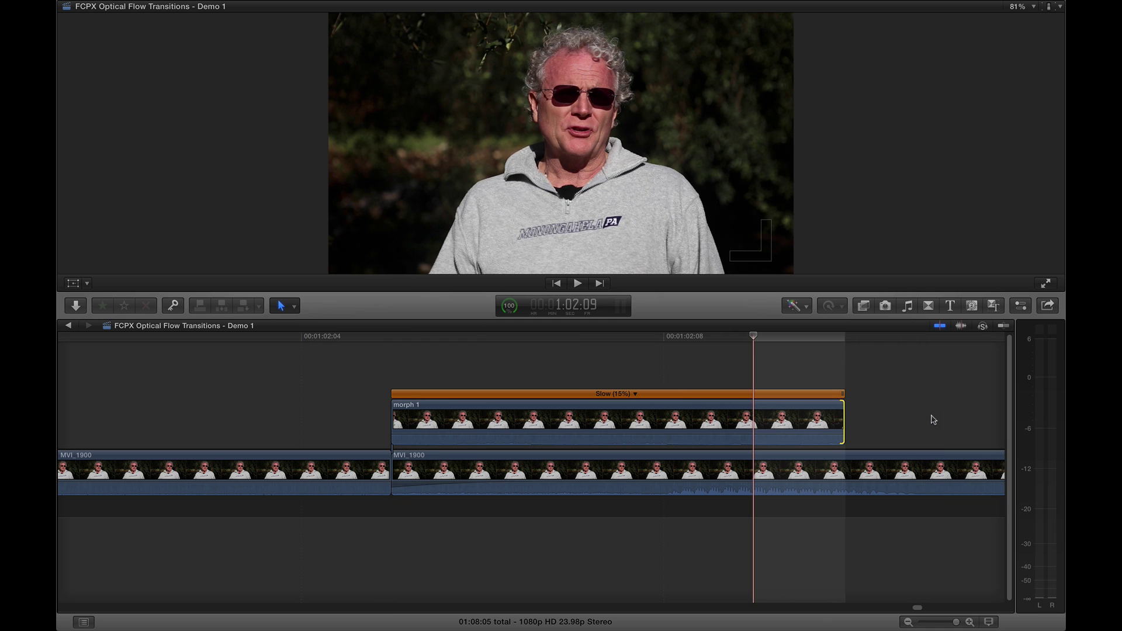
left_click_drag(506, 420, 409, 471)
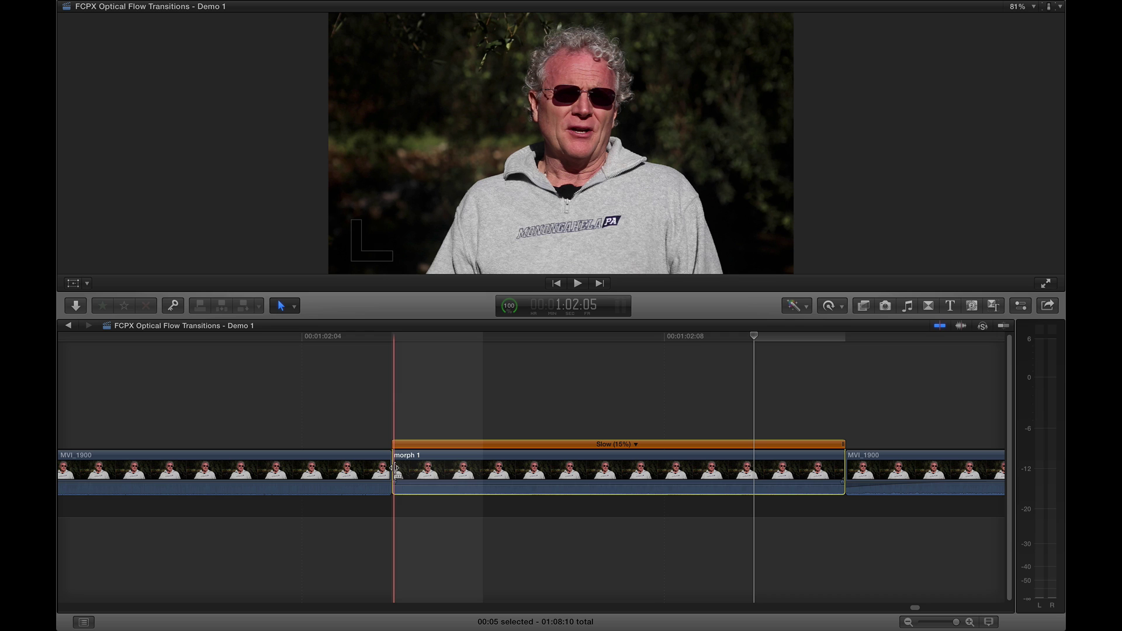
Play back the edit around the inserted morph 1 clip to examine the smoothness of the transition
left_click(408, 337)
key("super+minus")
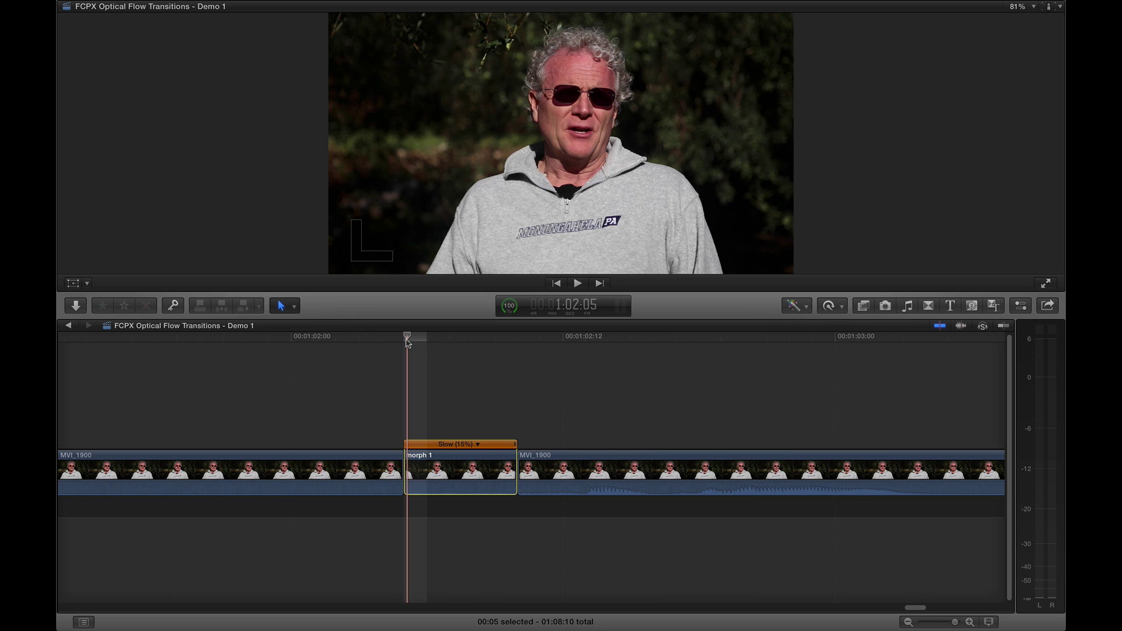
left_click(354, 336)
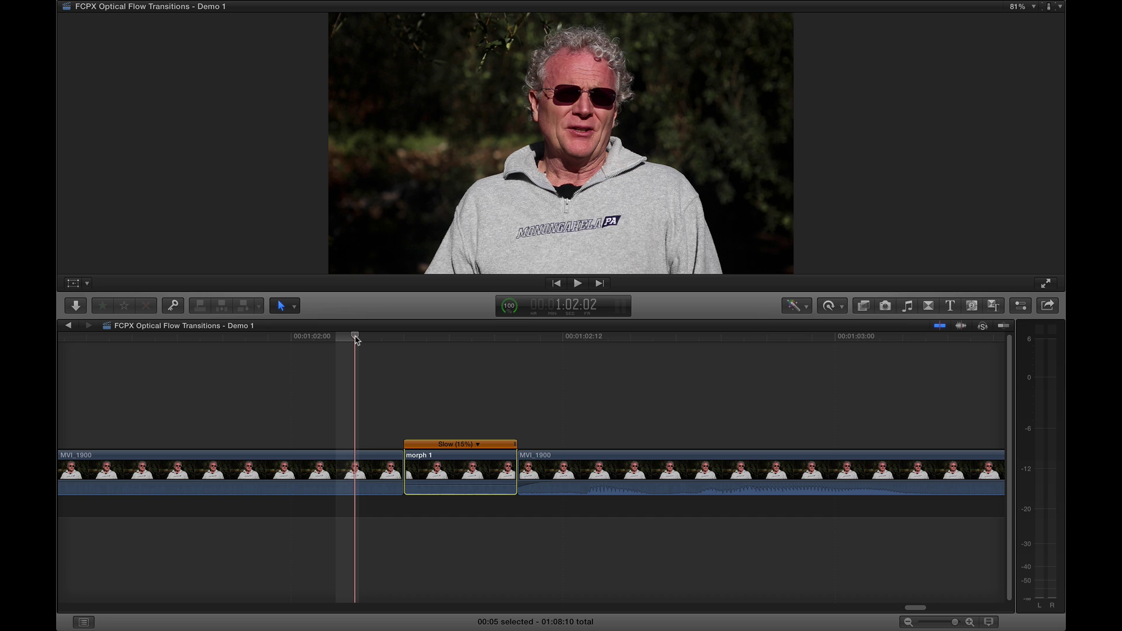
key("XF86AudioMute")
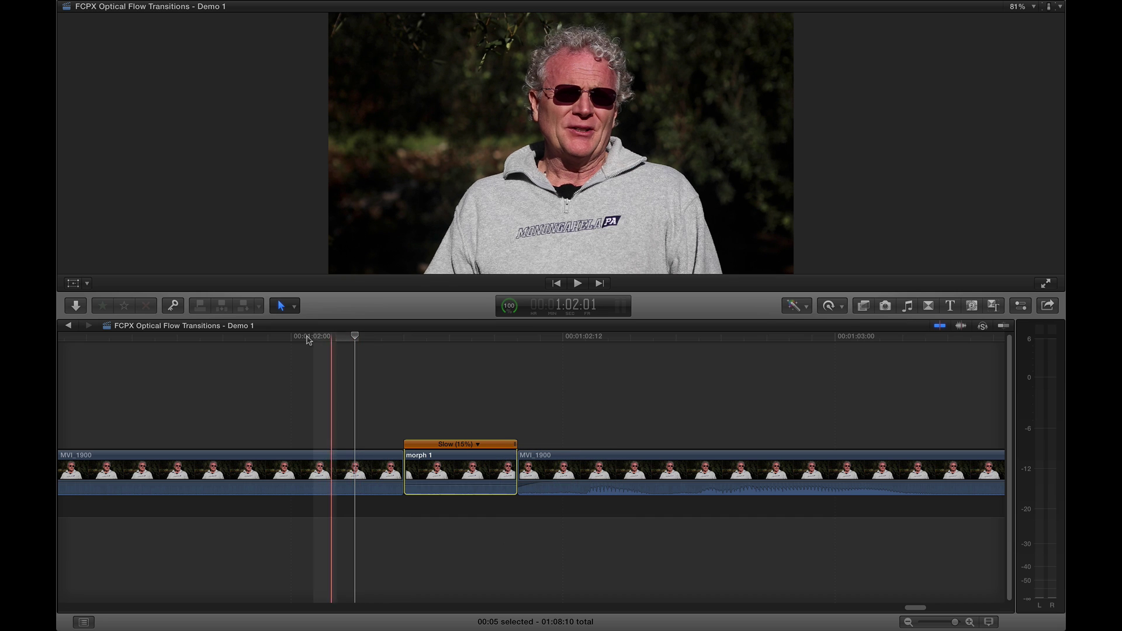
left_click(233, 337)
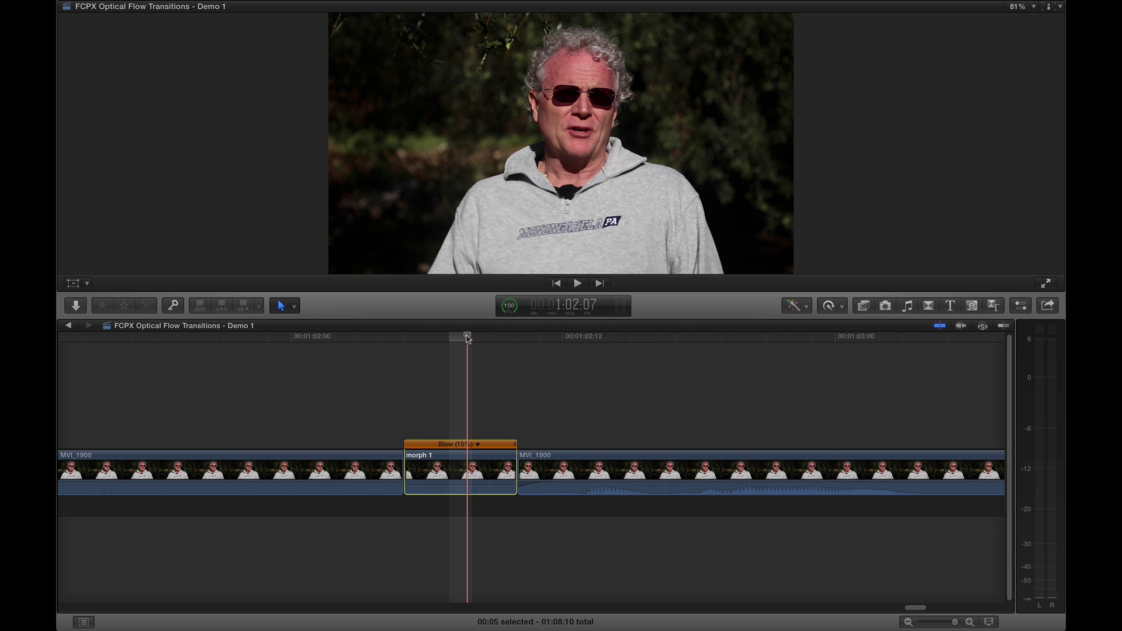
key("shift+slash")
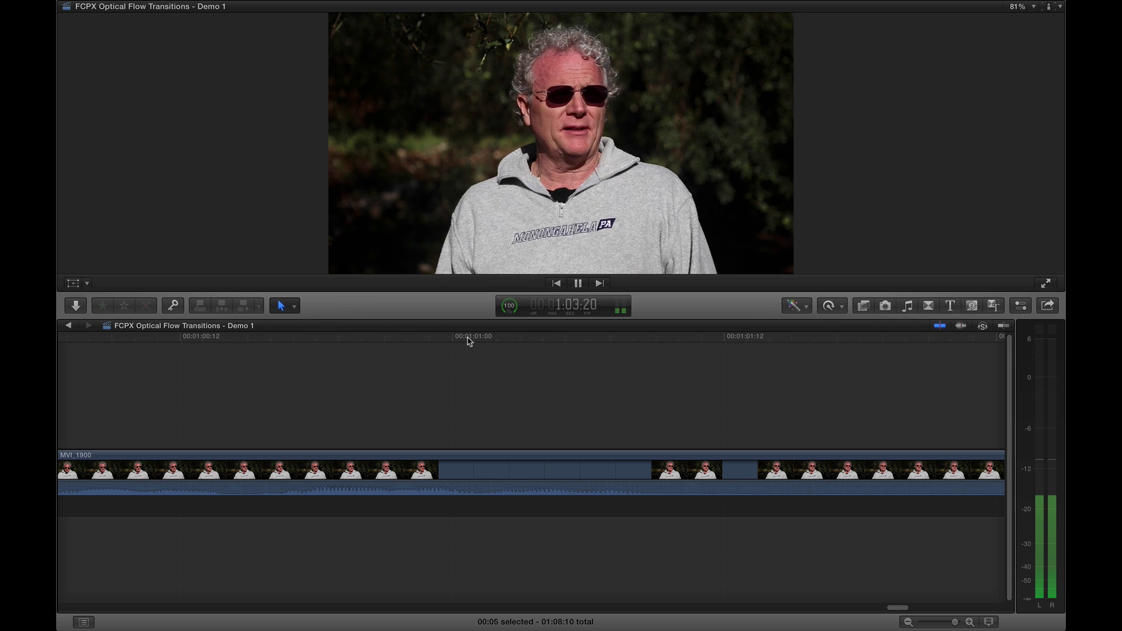
key("space")
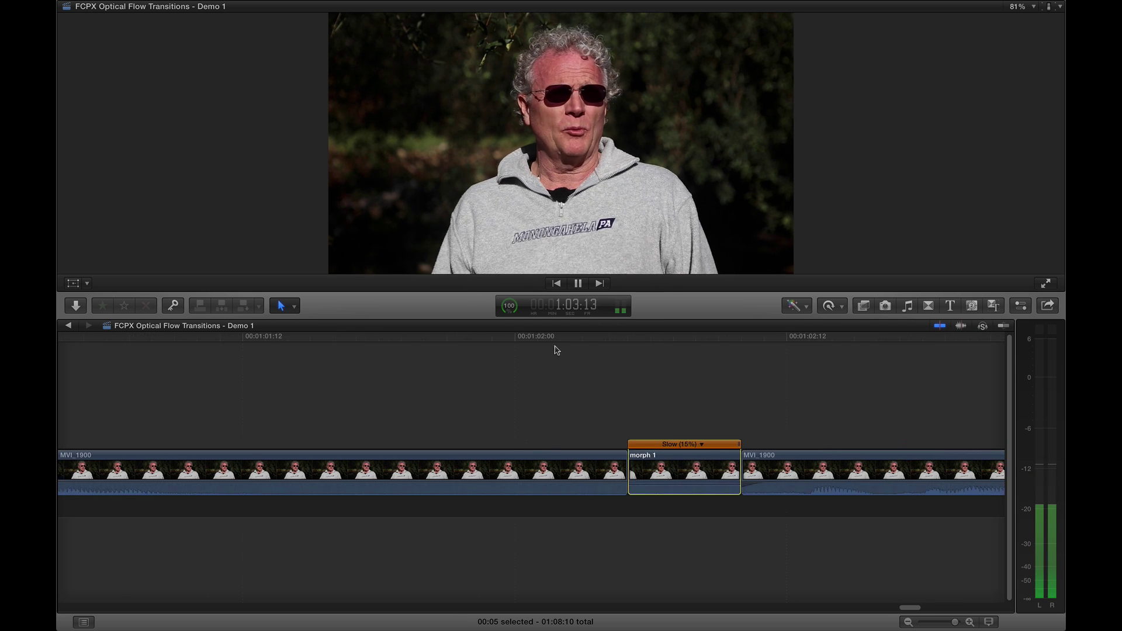
left_click(319, 339)
left_click(331, 339)
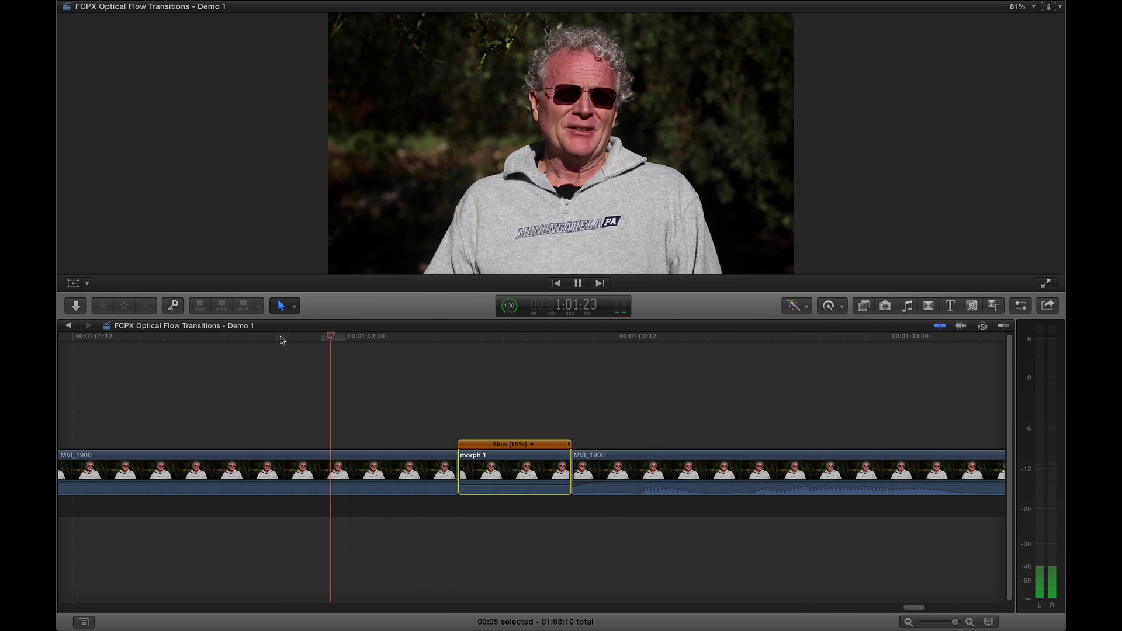
Play back the edit from shortly before morph 1 to re-examine the transition
left_click(198, 339)
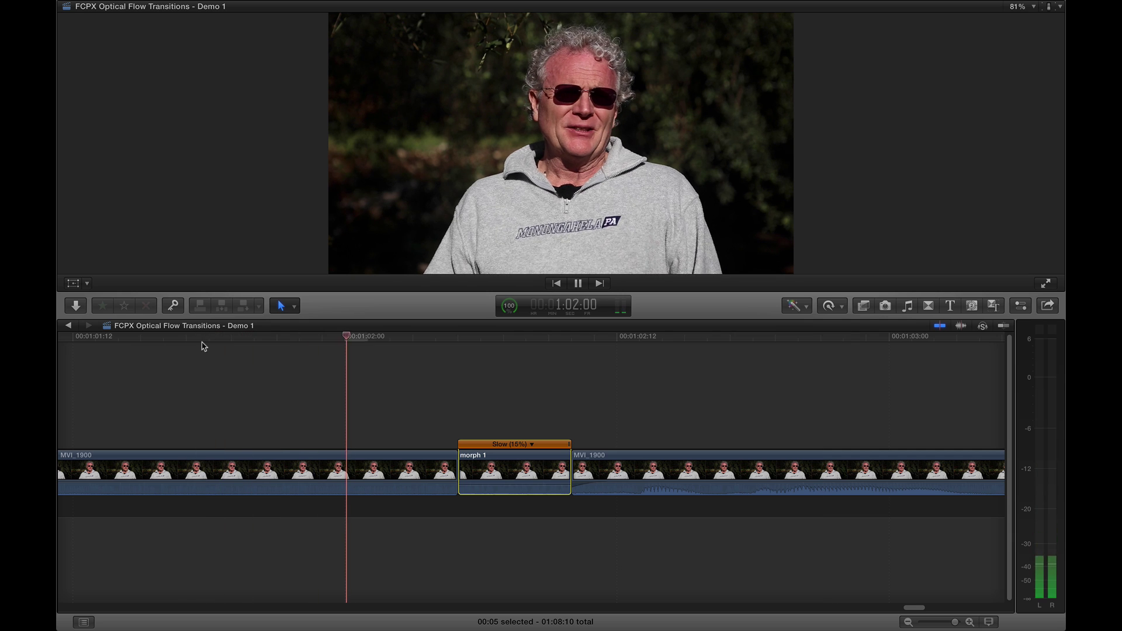
left_click(205, 339)
left_click(193, 339)
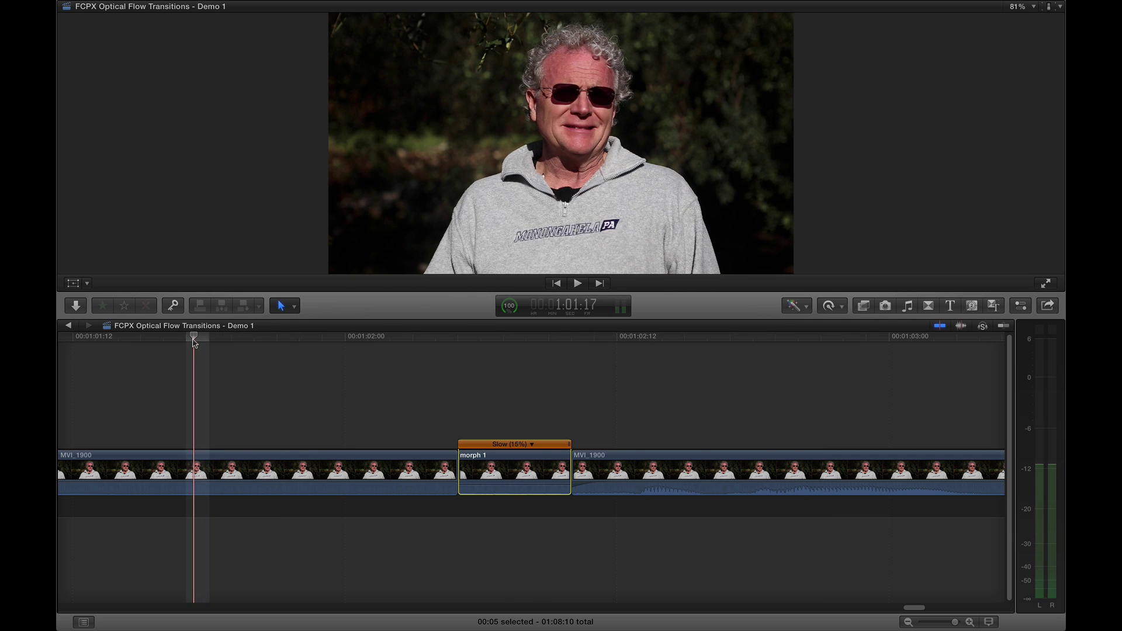
key("space")
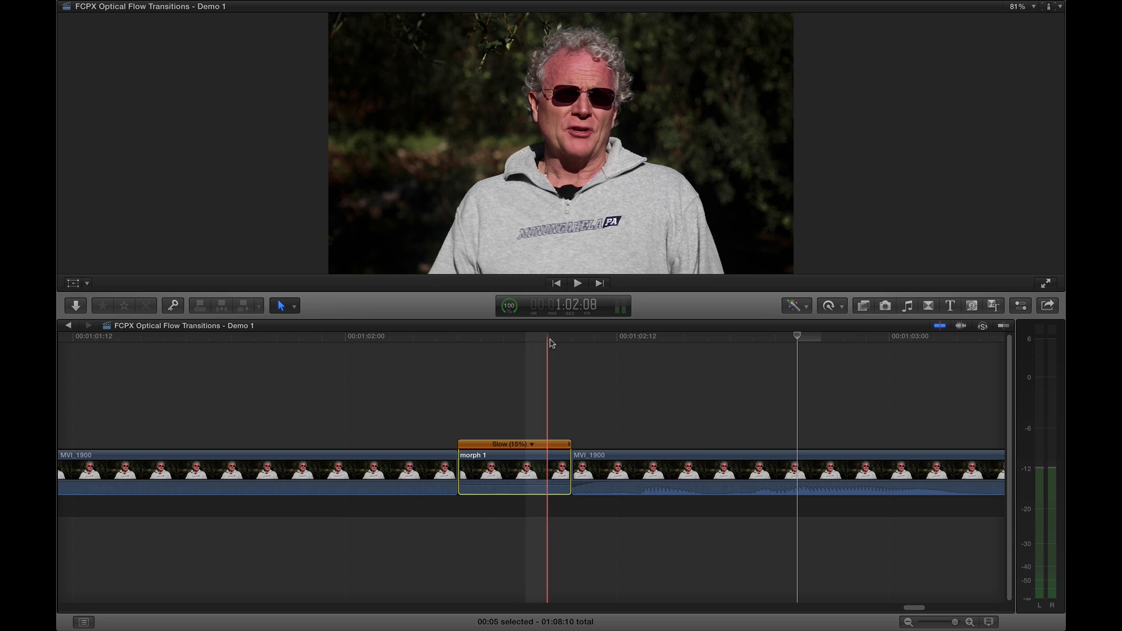
Trim one frame off the start of morph 1 and play back around the edit to check the shortened transition
left_click(460, 459)
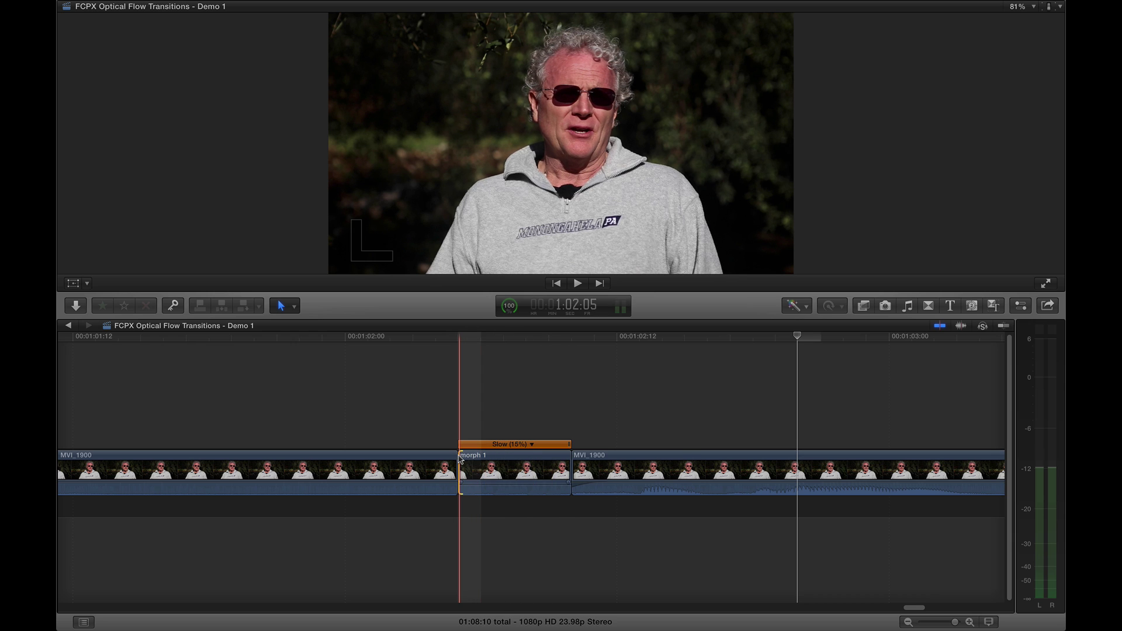
key("period")
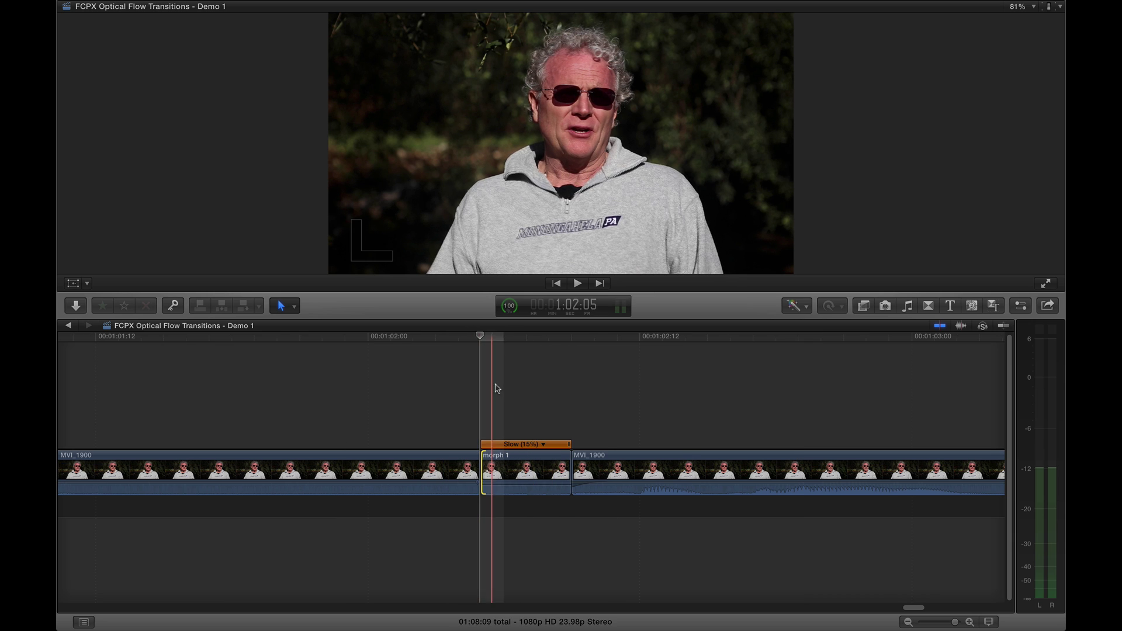
key("shift+slash")
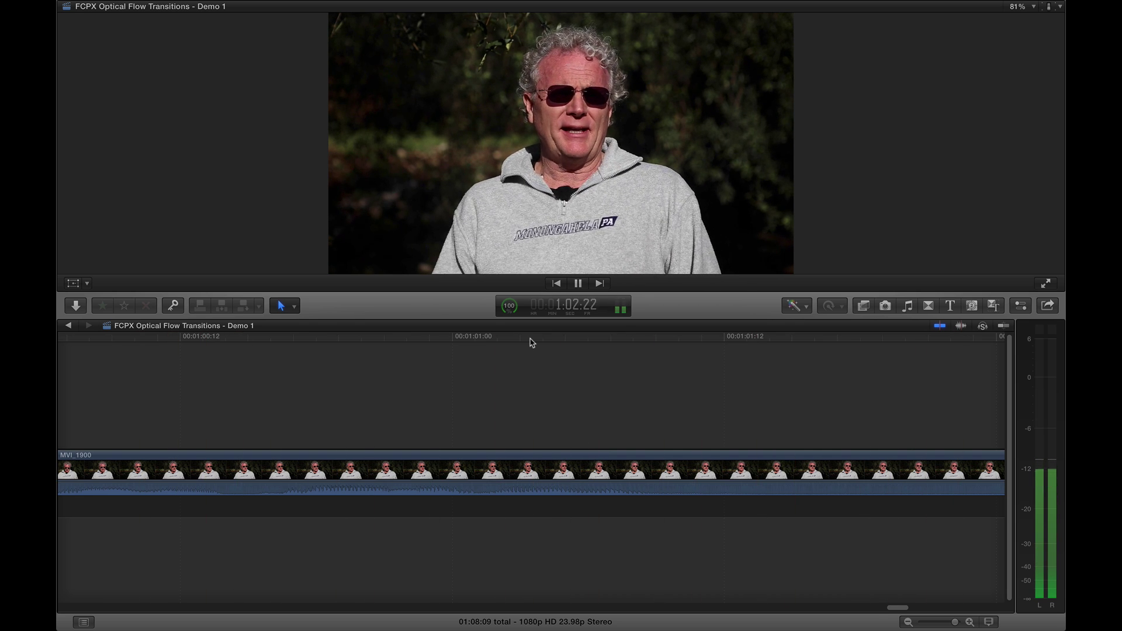
key("space")
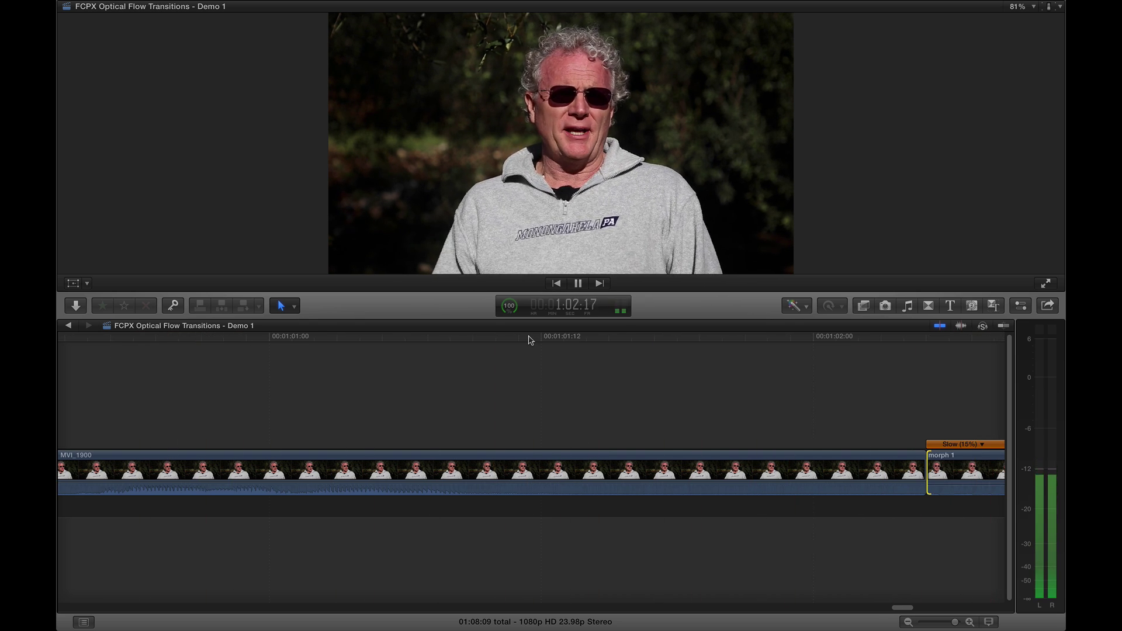
key("space")
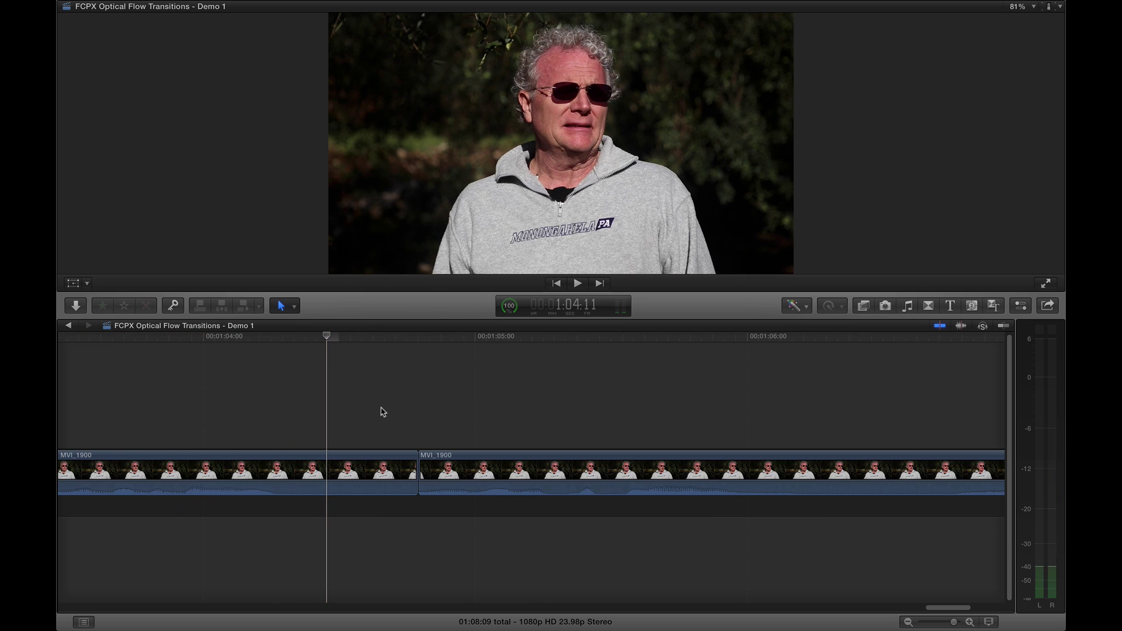
Select a two-frame range across the next MVI_1900 cut after morph 1, one frame on each side
key("super+minus")
scroll(374, 409, "left", 3)
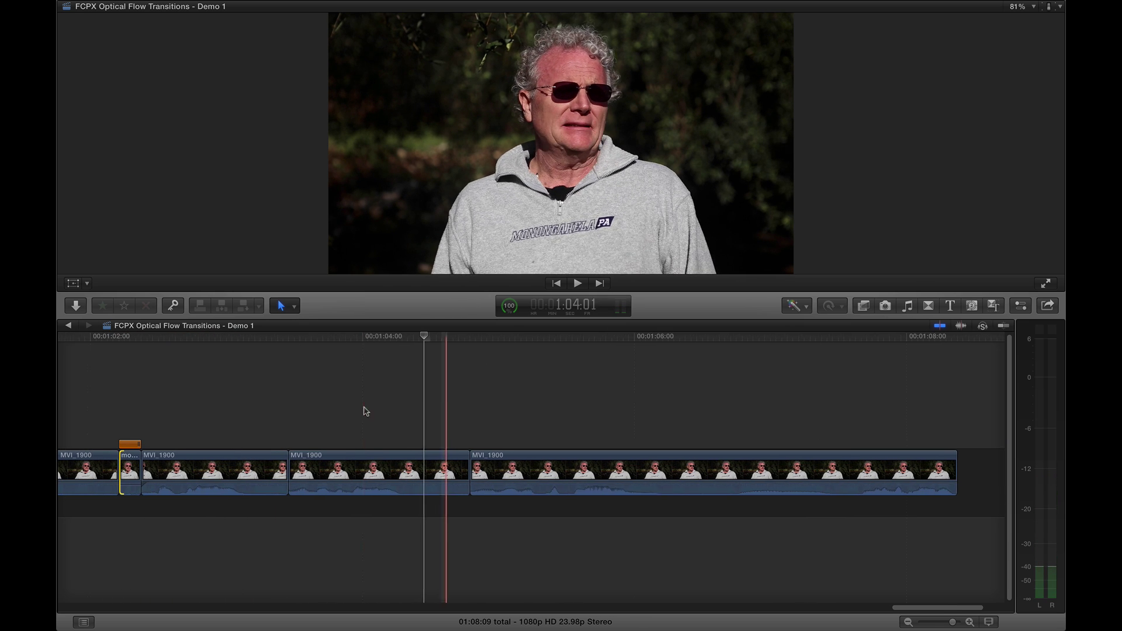
left_click(299, 341)
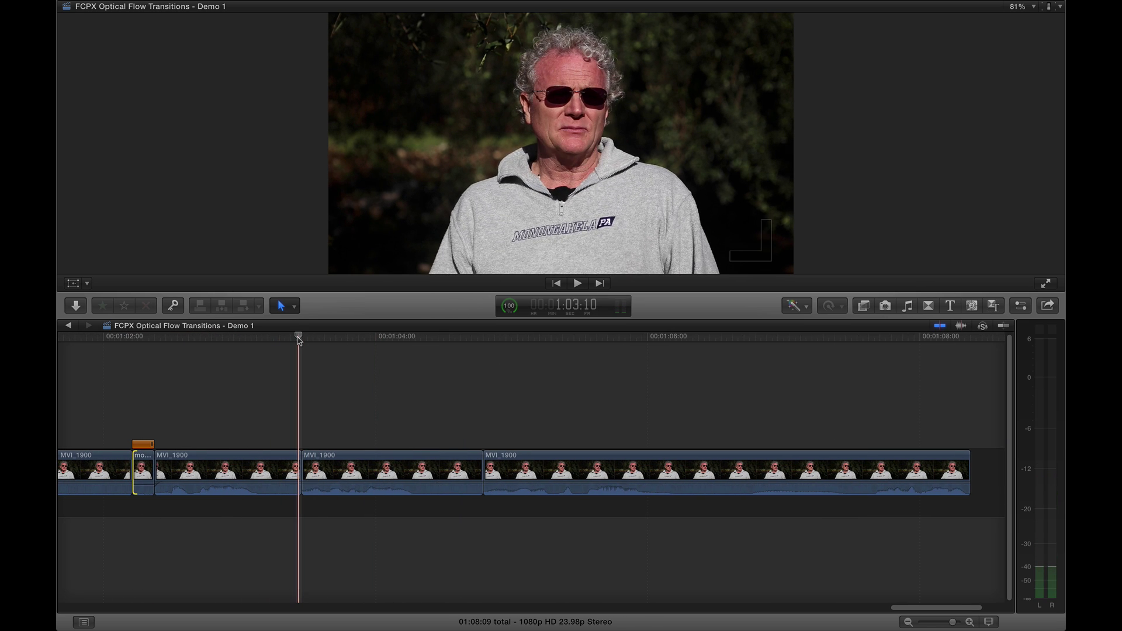
key("super+equal")
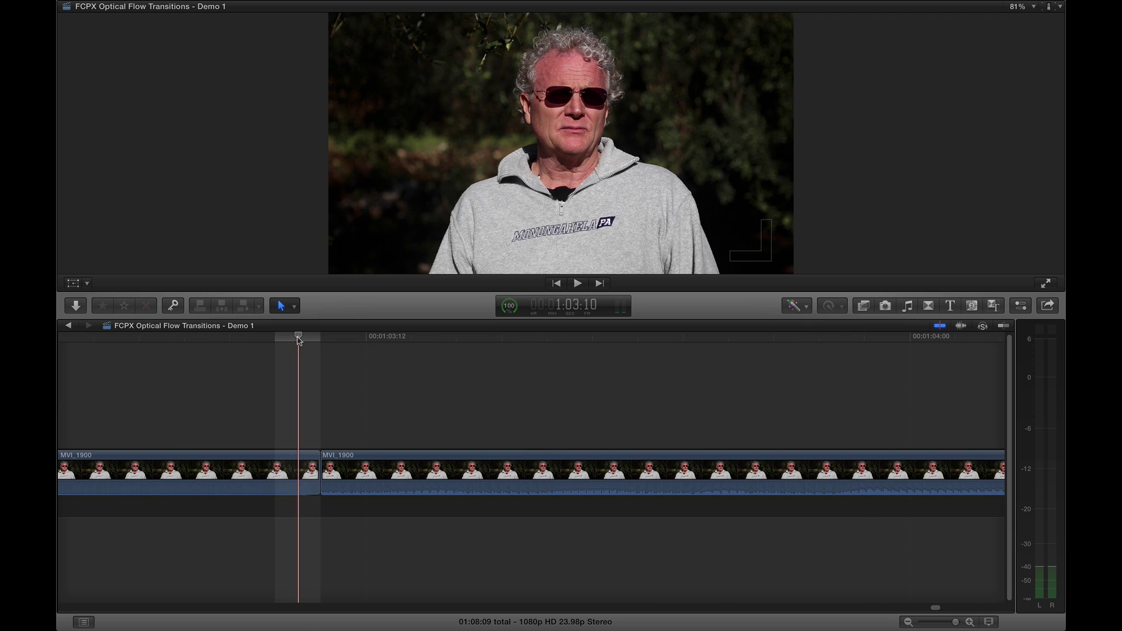
key("Right")
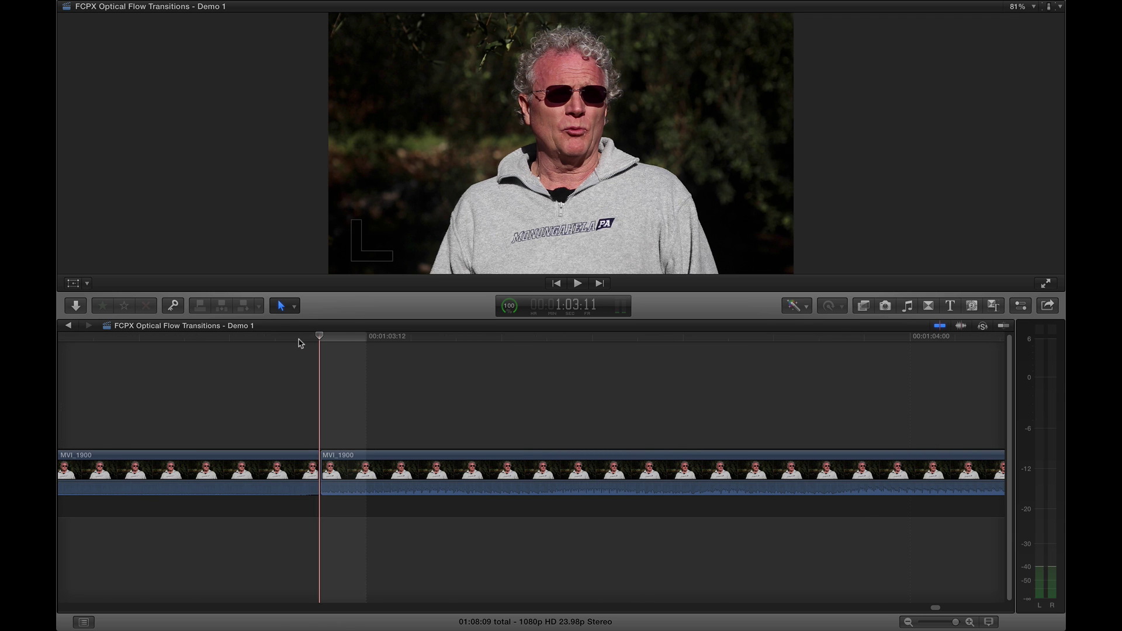
key("Left")
key("i")
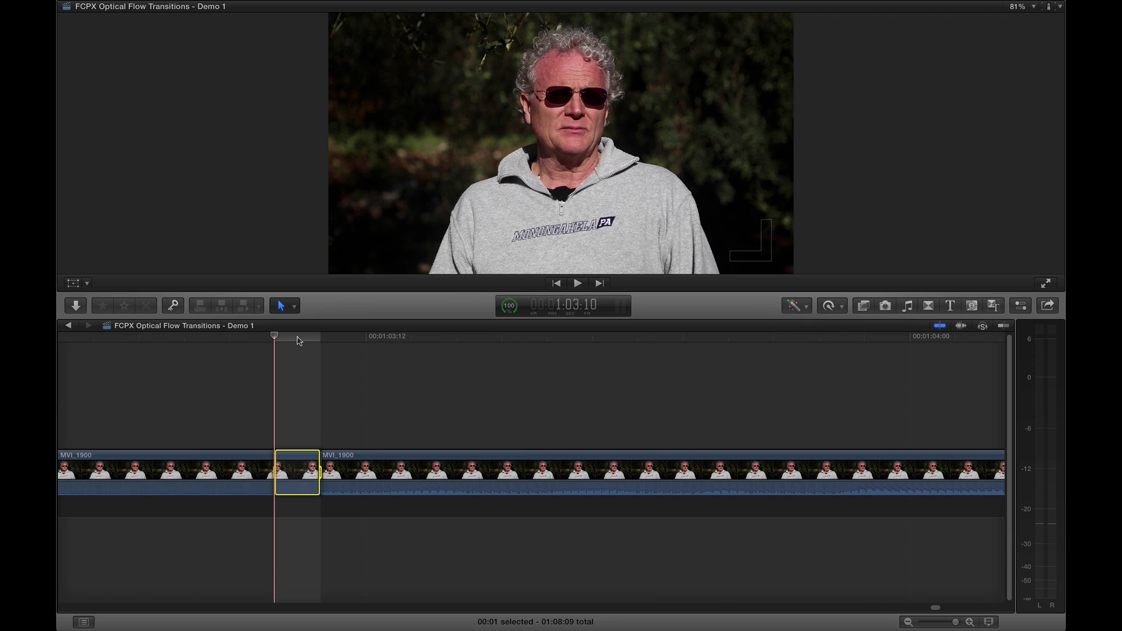
key("Right")
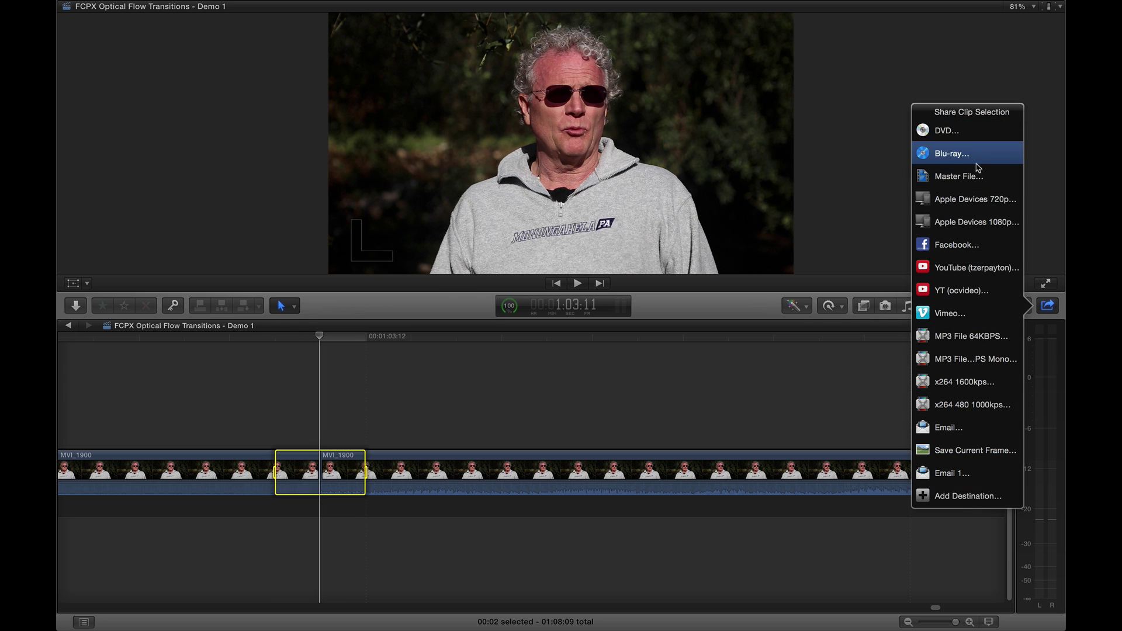
Export the selected two-frame range as a Master File named morph 2 in the Documents folder
left_click(977, 175)
key("Return")
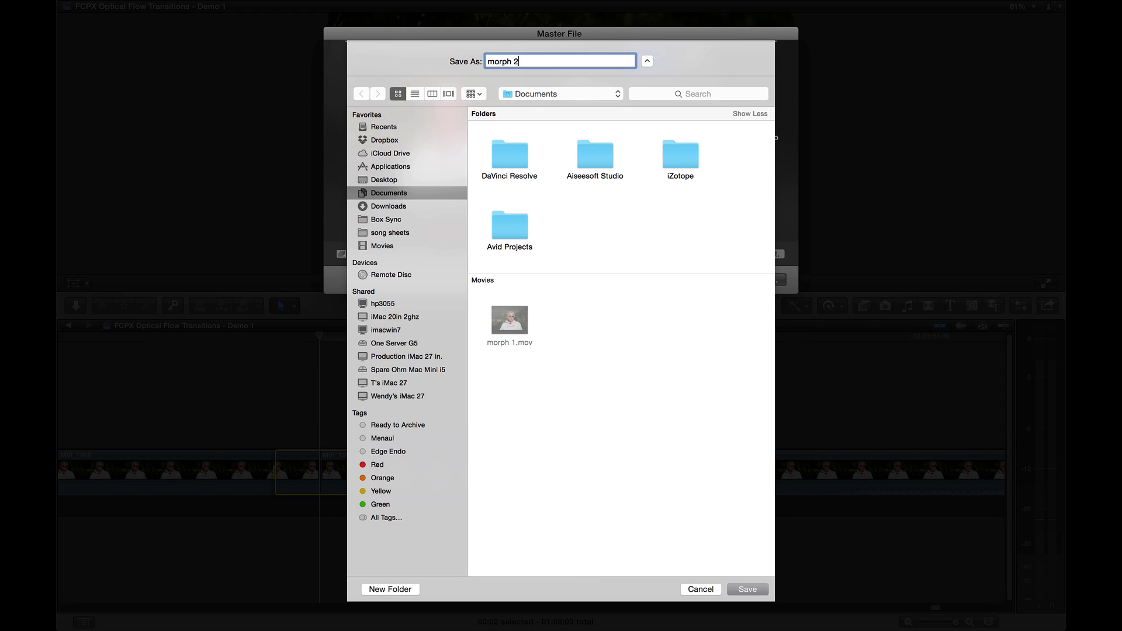
type("morph 2")
key("Return")
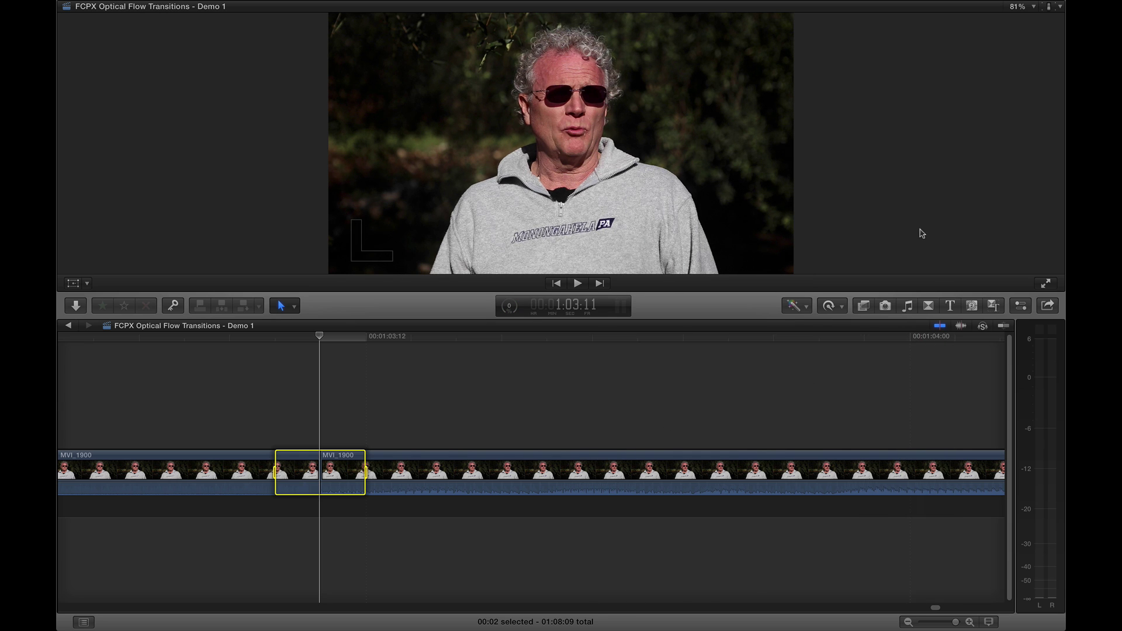
Connect morph 2.mov from the Documents folder in Finder above its source frames at the cut, and trim its end to leave one frame
left_click(1040, 53)
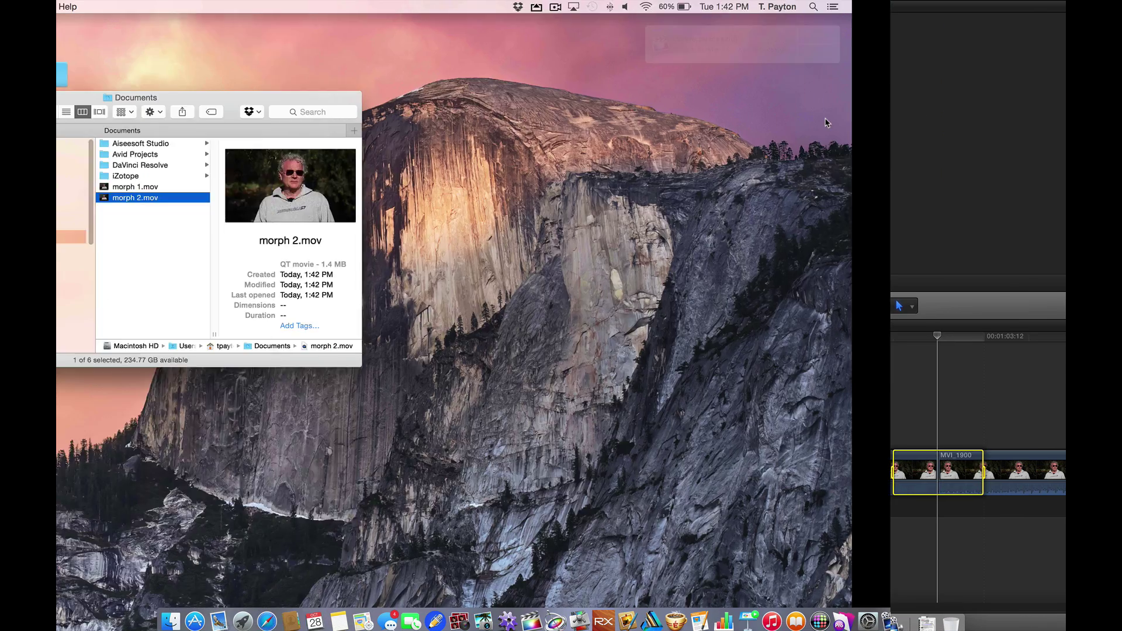
key("super+Tab")
left_click_drag(349, 203, 297, 427)
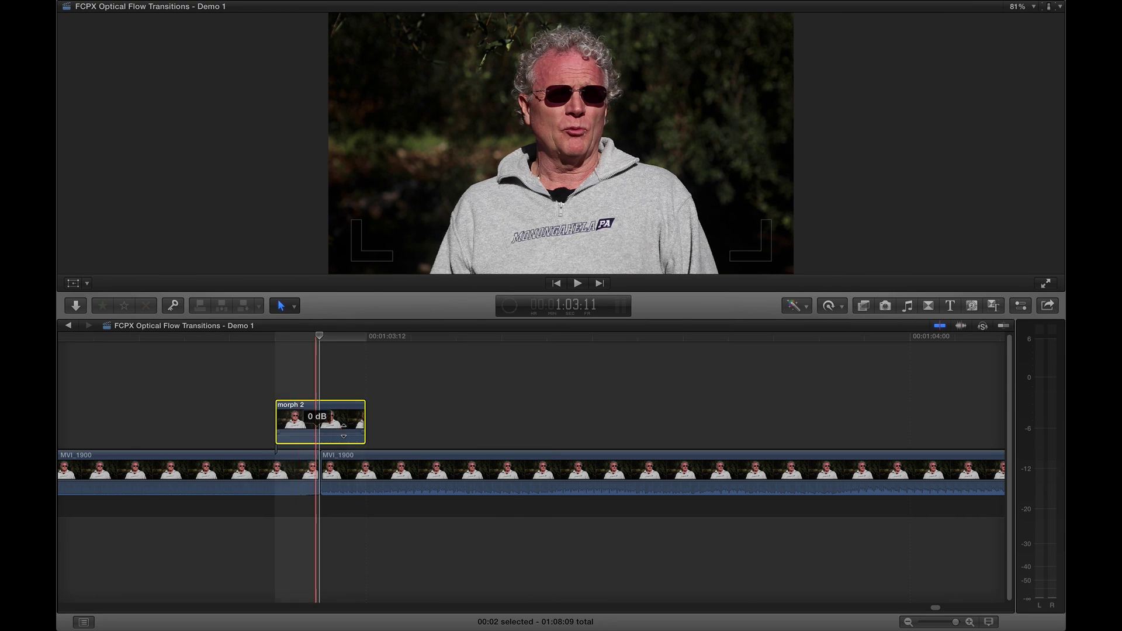
left_click_drag(362, 412, 318, 412)
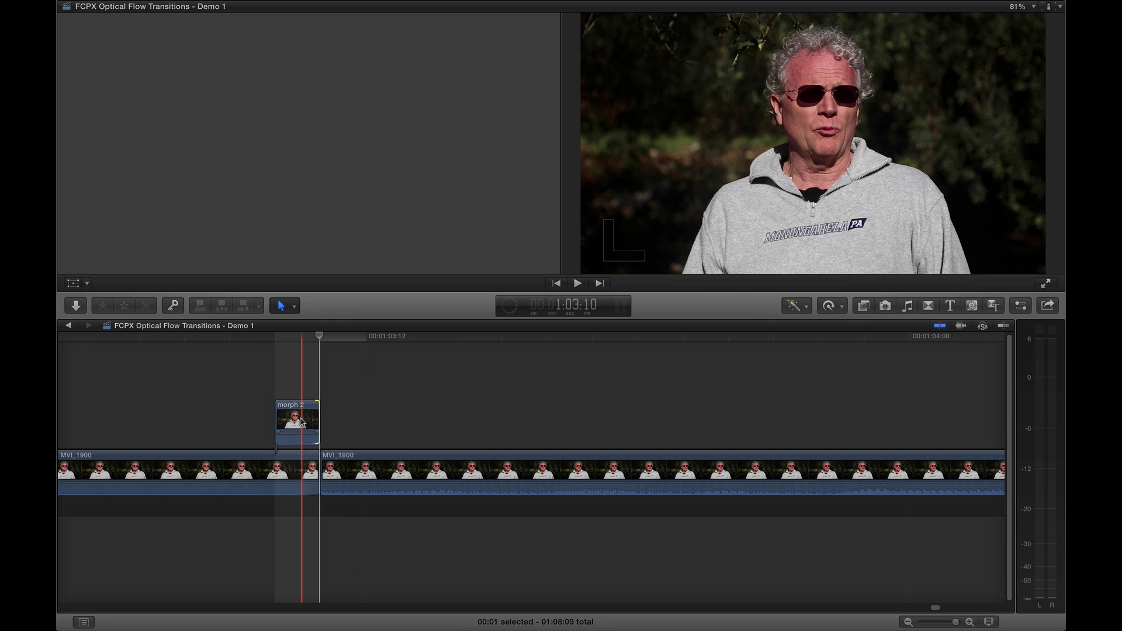
Give the one-frame morph 2 clip a custom speed rate of 15% with Ripple enabled
left_click(849, 310)
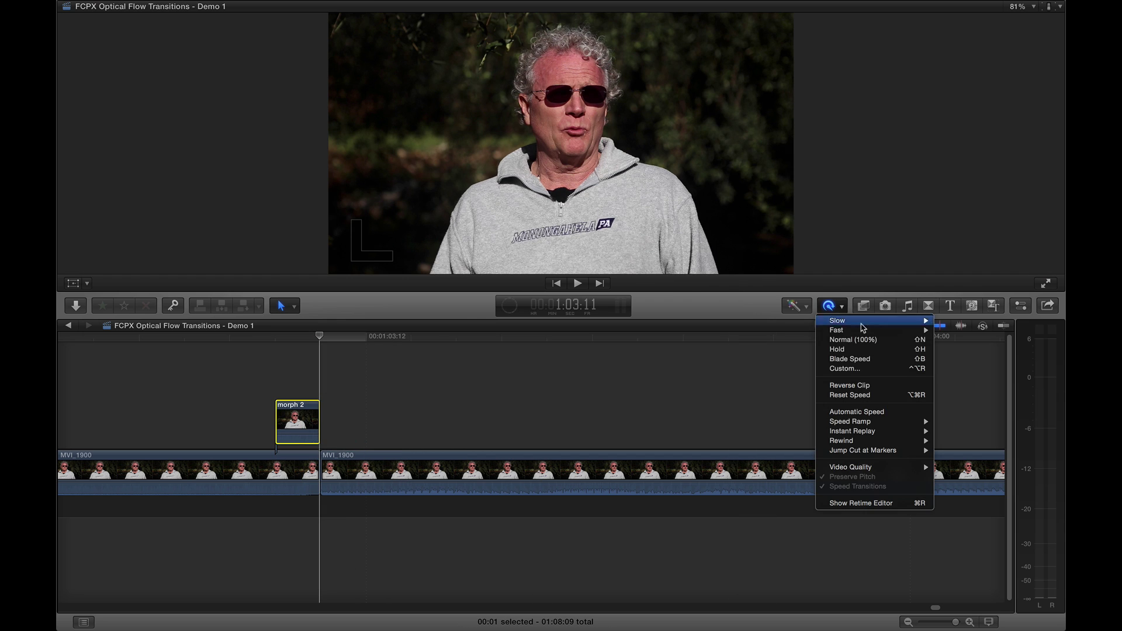
left_click(865, 370)
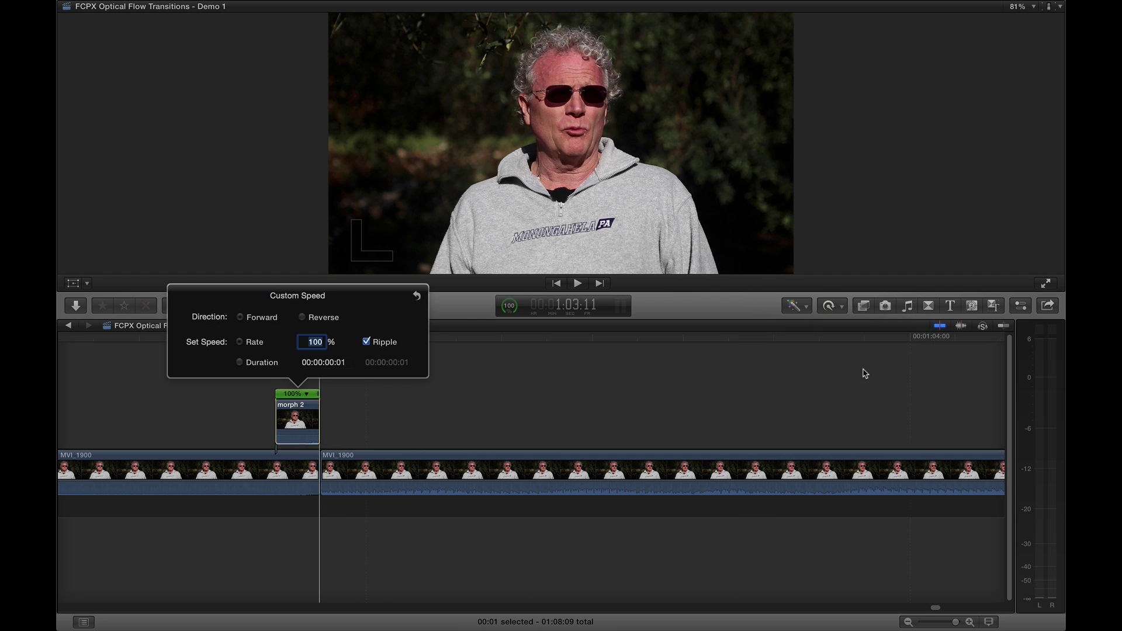
type("15")
key("Return")
left_click(675, 303)
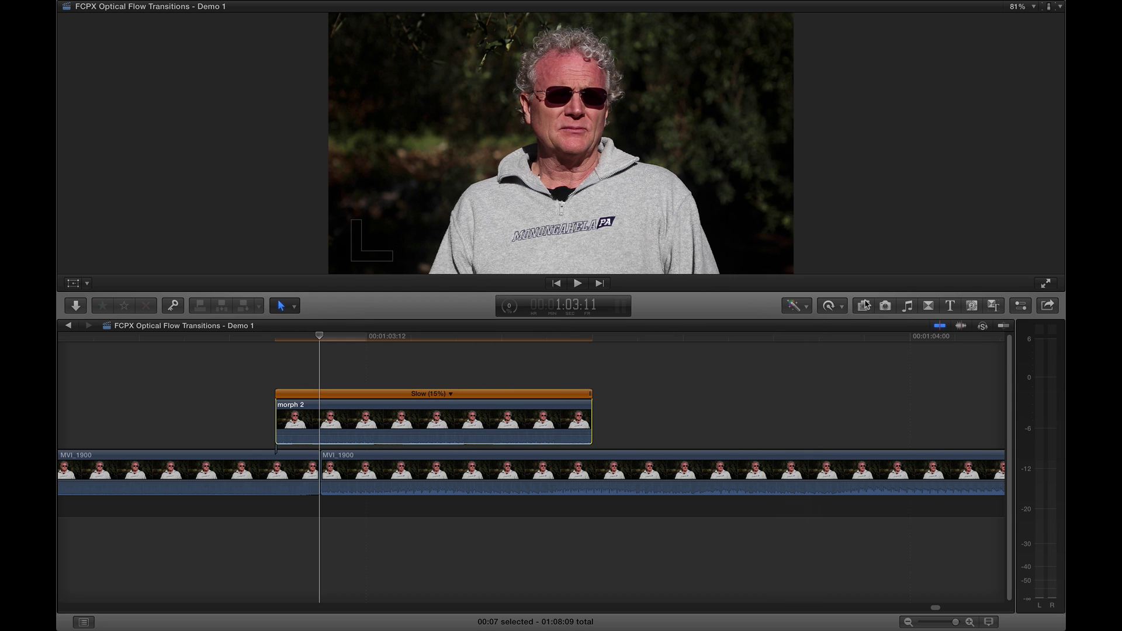
Set the retimed morph 2 clip's video quality to Optical Flow
left_click(848, 309)
mouse_move(869, 468)
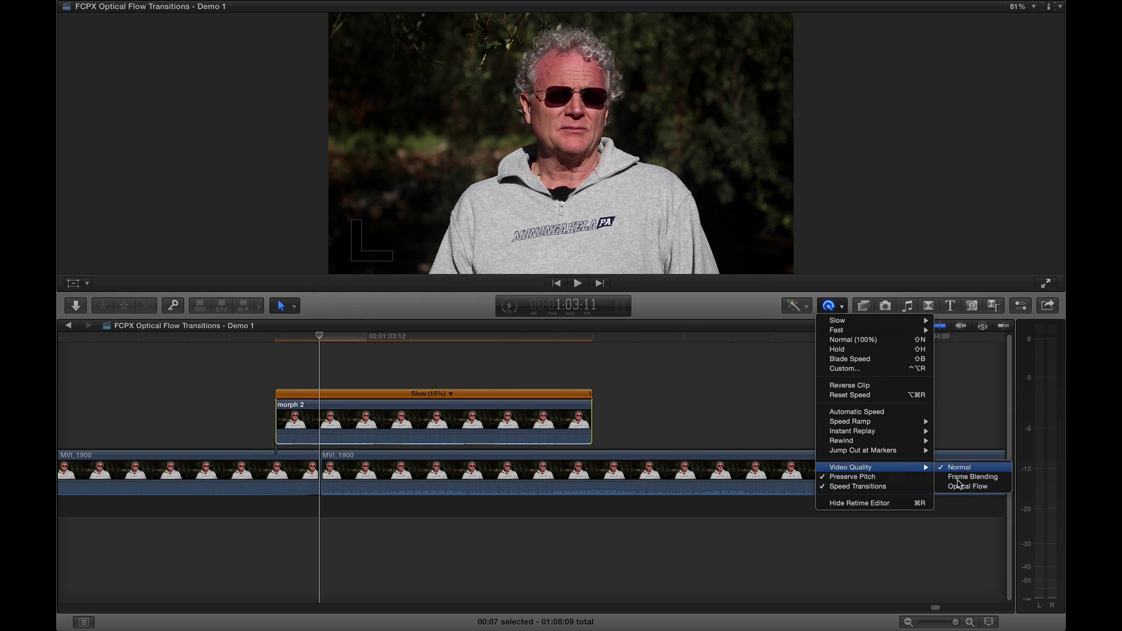
left_click(963, 488)
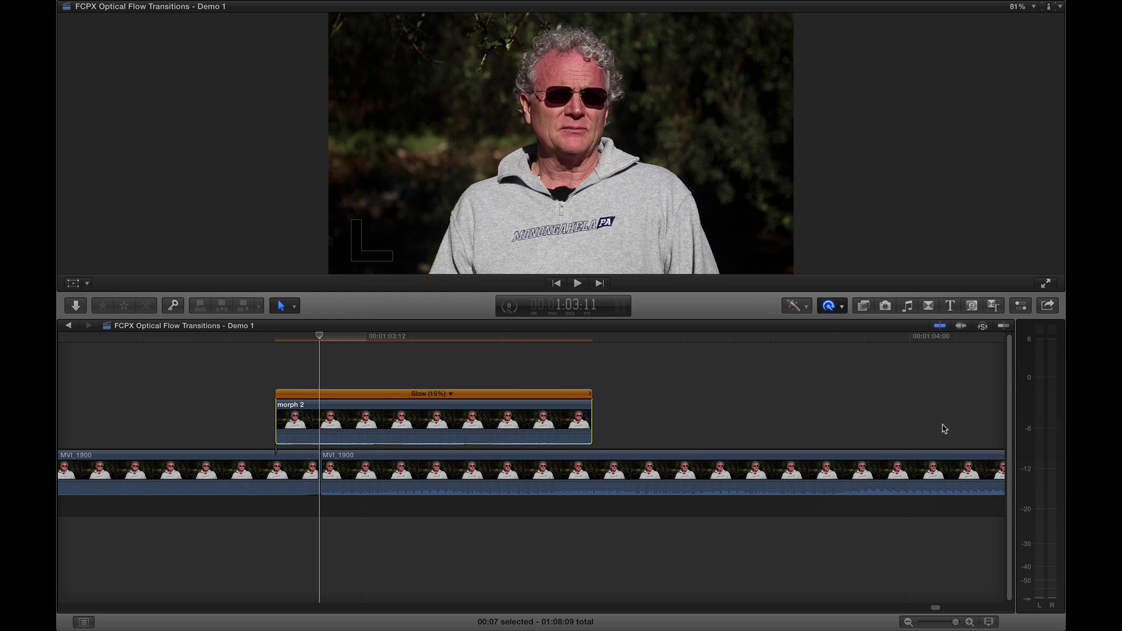
Trim one frame off each end of morph 2 and insert it at the MVI_1900 cut in the primary storyline
left_click(279, 418)
key("alt+bracketleft")
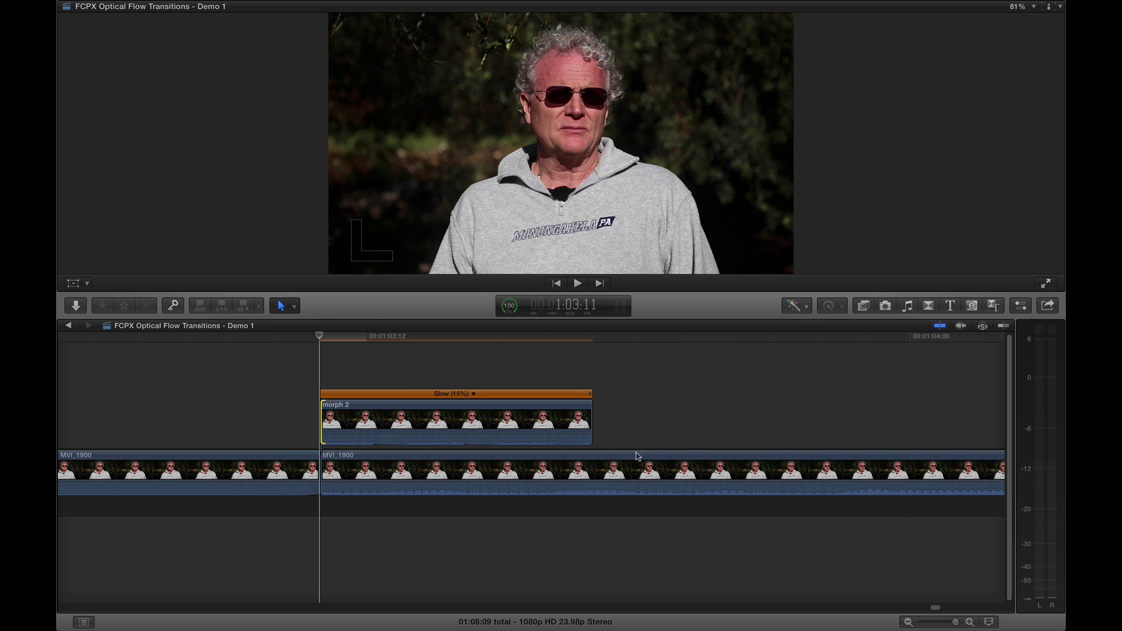
key("comma")
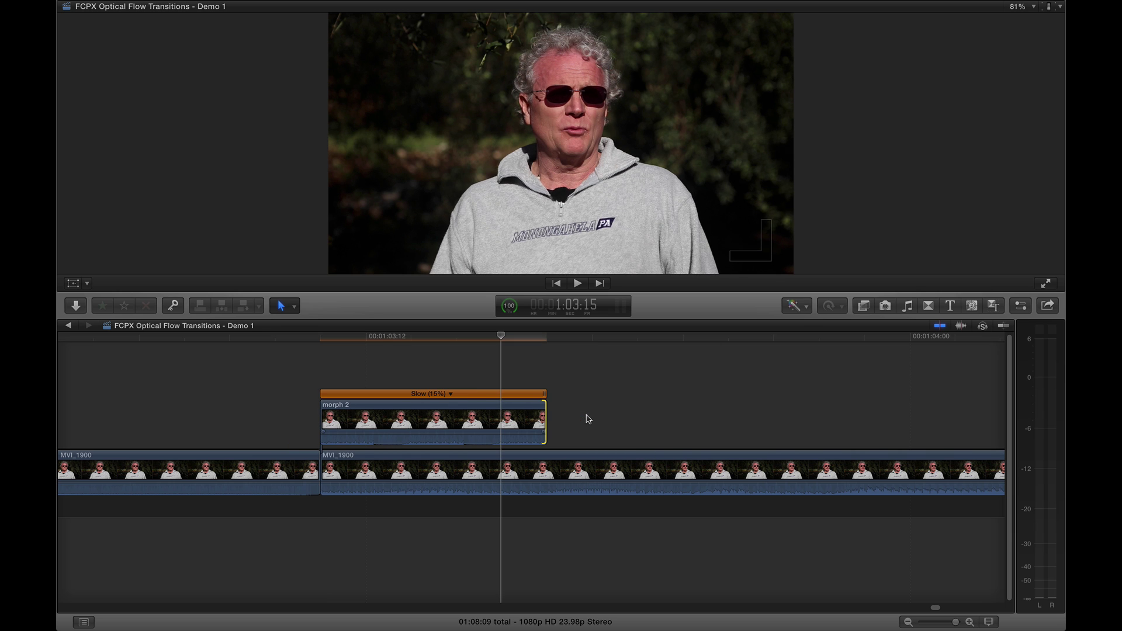
left_click_drag(386, 416, 386, 465)
Play back the edit around the inserted morph 2 clip to examine the smoothness of the transition
left_click(302, 337)
left_click_drag(303, 336, 329, 325)
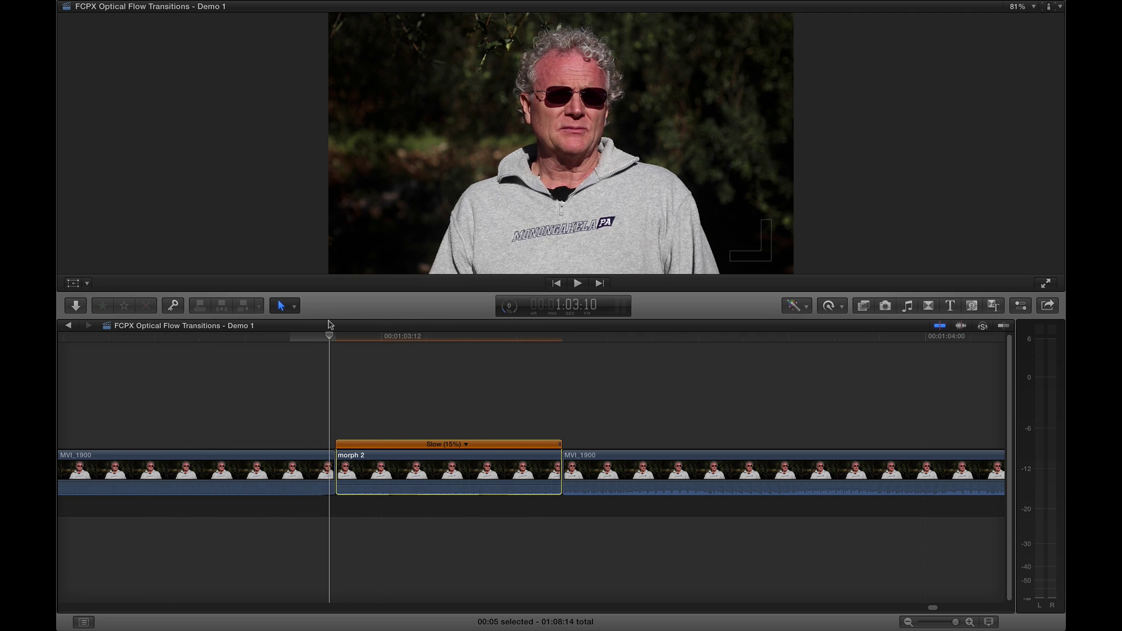
key("super+minus")
key("super+minus")
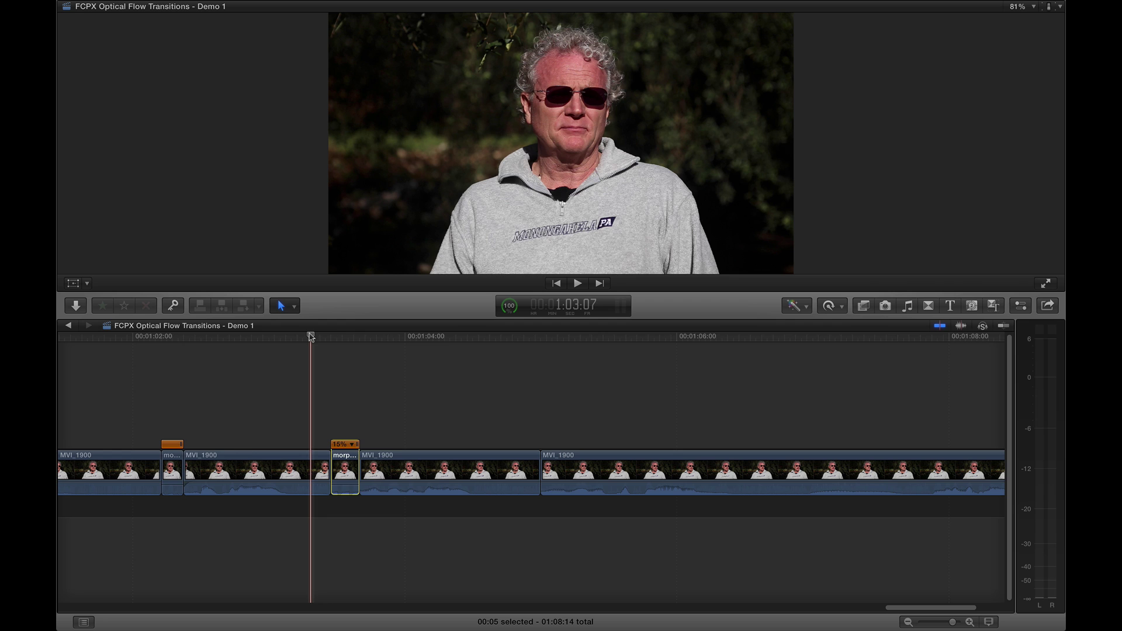
key("shift+question")
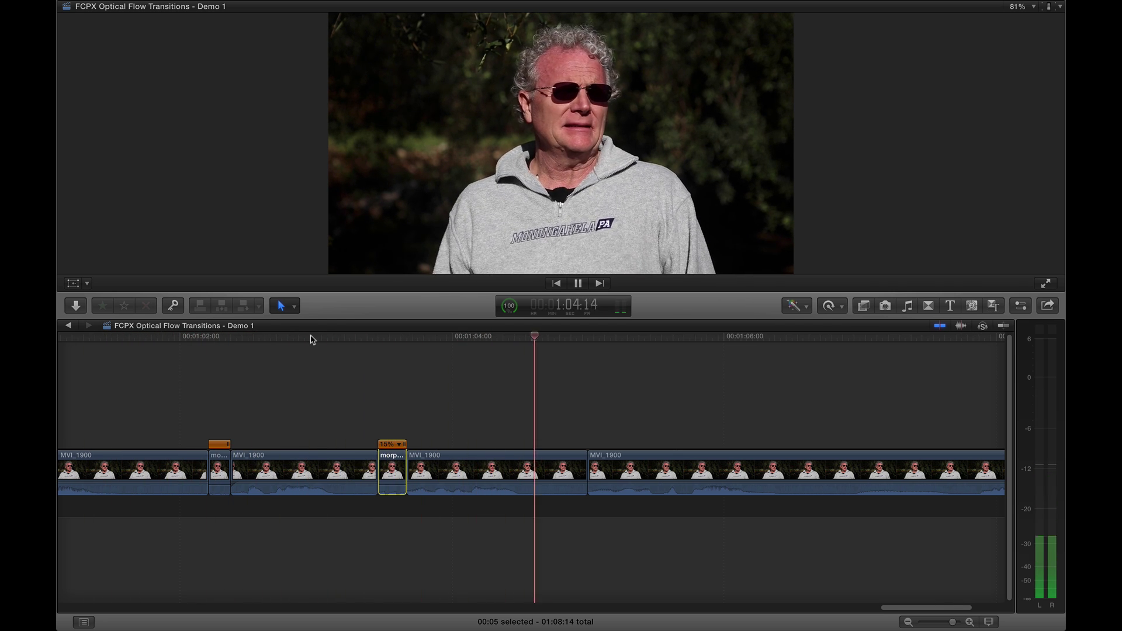
key("space")
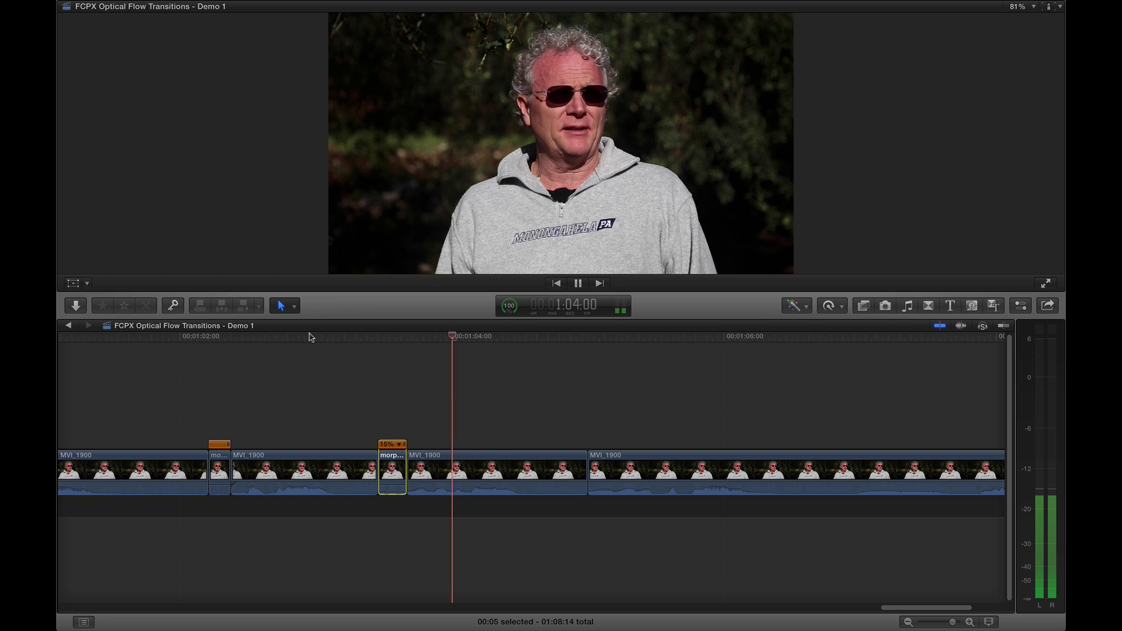
key("space")
Try trimming one frame off the start of morph 2, comparing playback with and without that frame
left_click(425, 407)
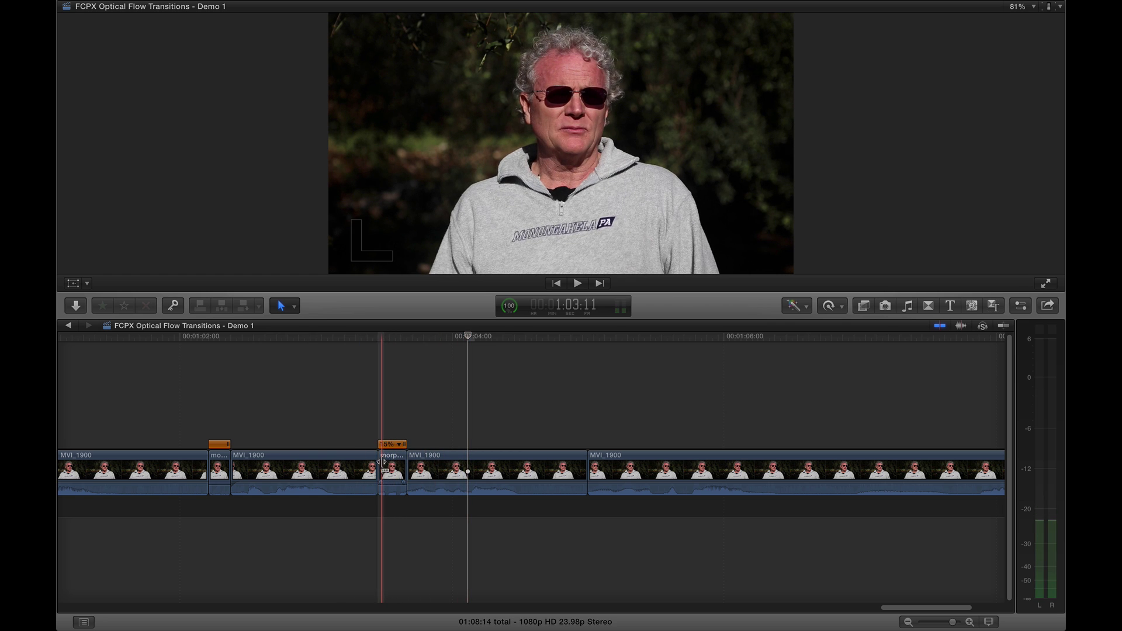
left_click_drag(382, 465, 381, 464)
key("shift+slash")
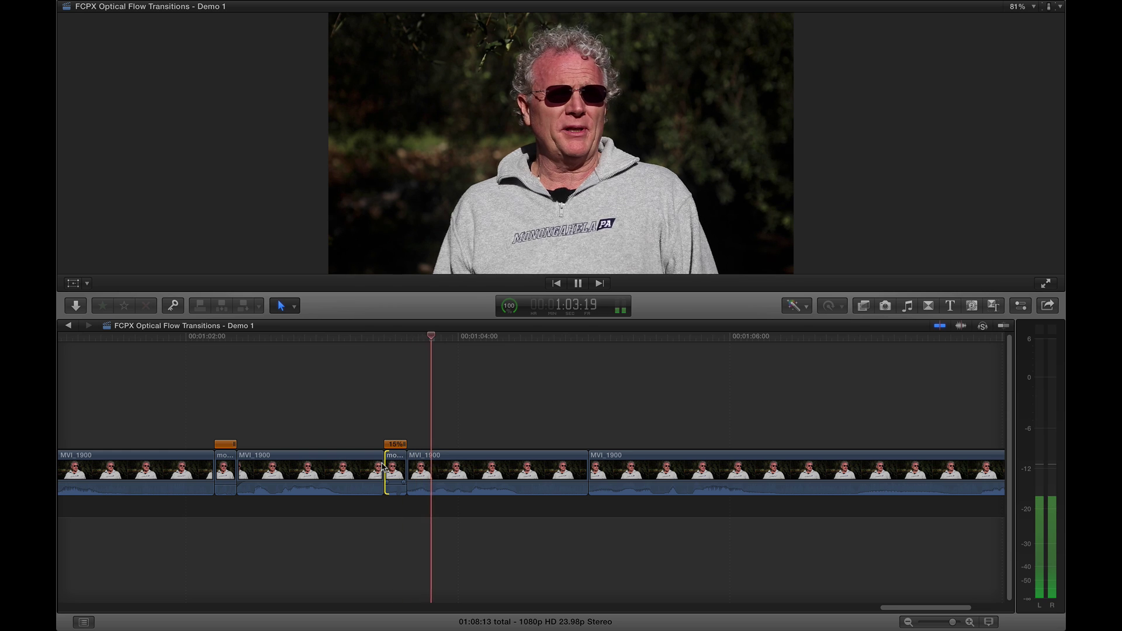
left_click_drag(383, 465, 384, 462)
key("shift+slash")
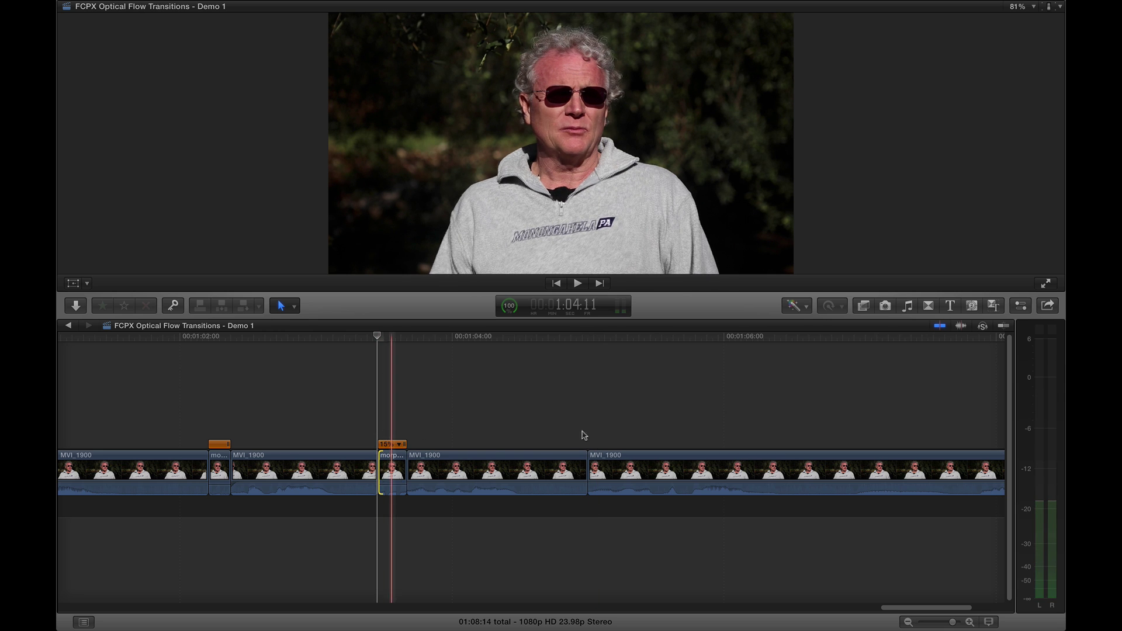
Select the two-frame range spanning the MVI_1900 cut at 1:05:00, one frame on each side
left_click(549, 338)
key("super+equal")
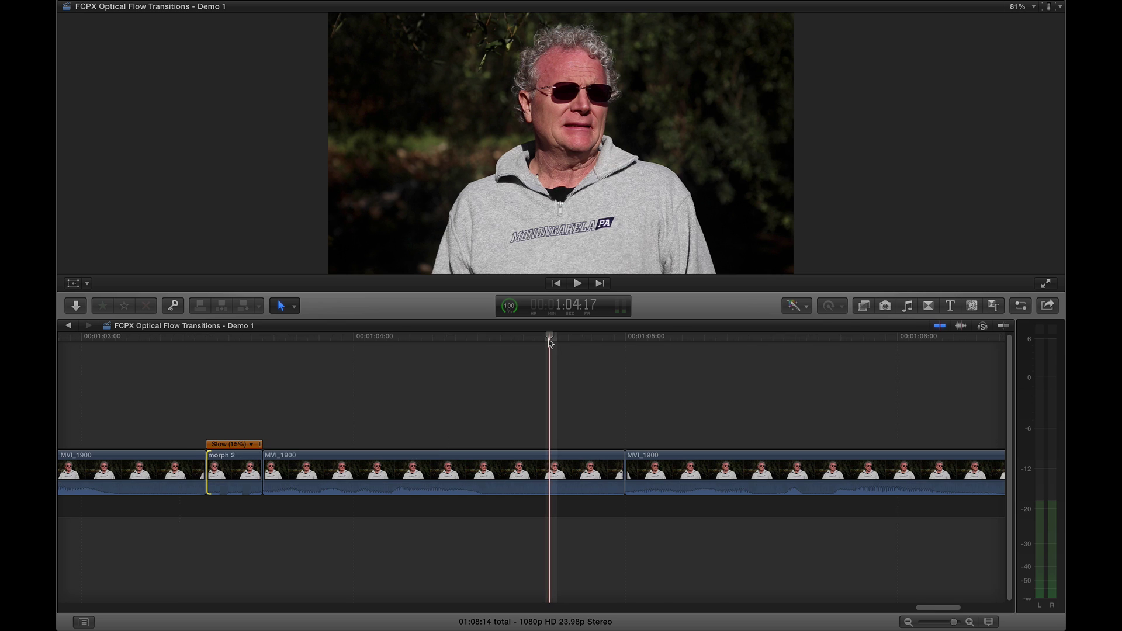
key("Down")
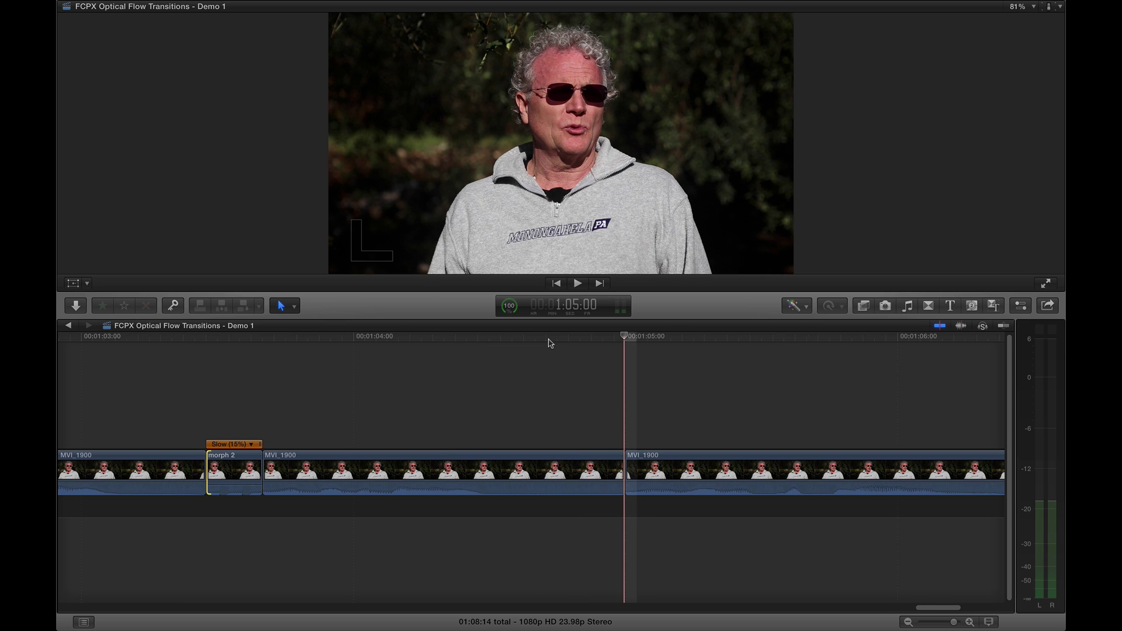
key("Left")
key("Right")
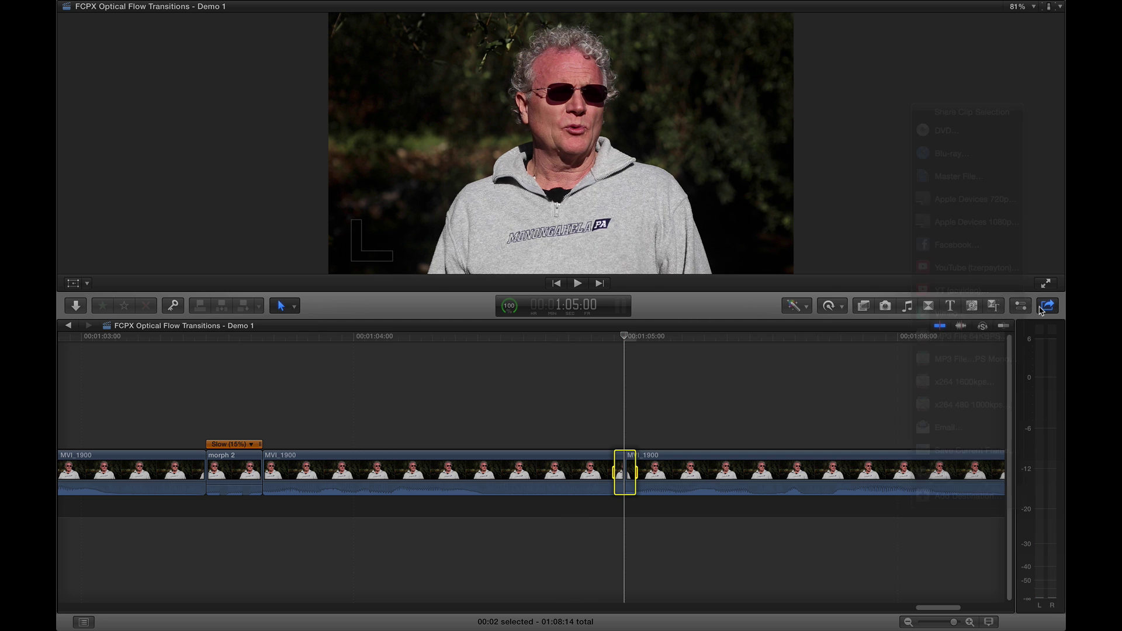
Export the two-frame selection as a master file named mprh 3 in the Documents folder
left_click(976, 176)
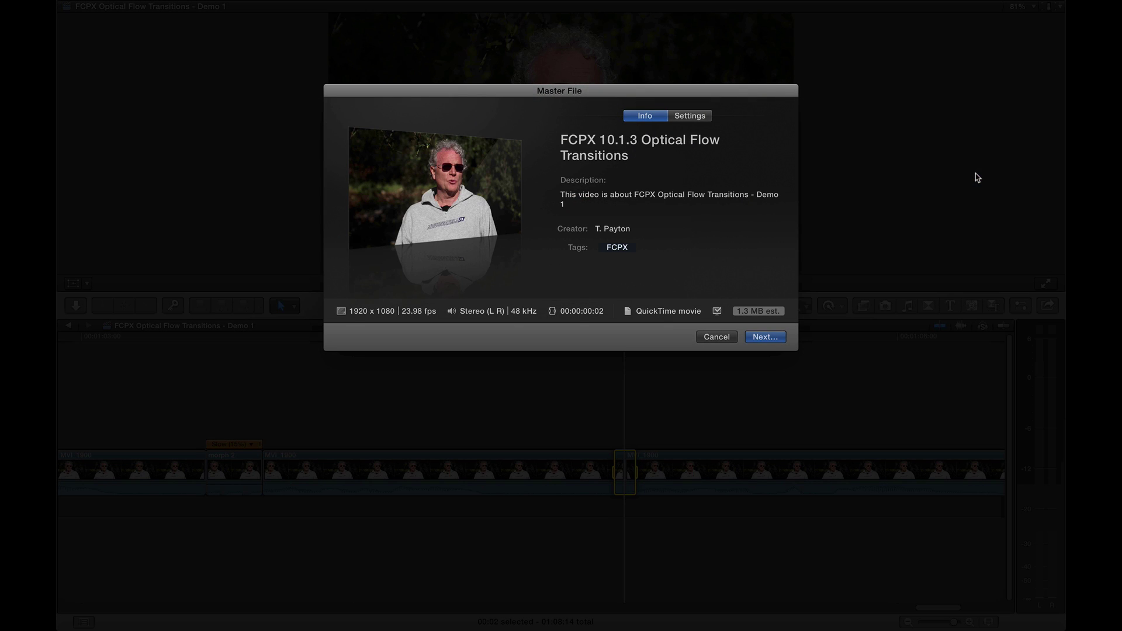
left_click(765, 336)
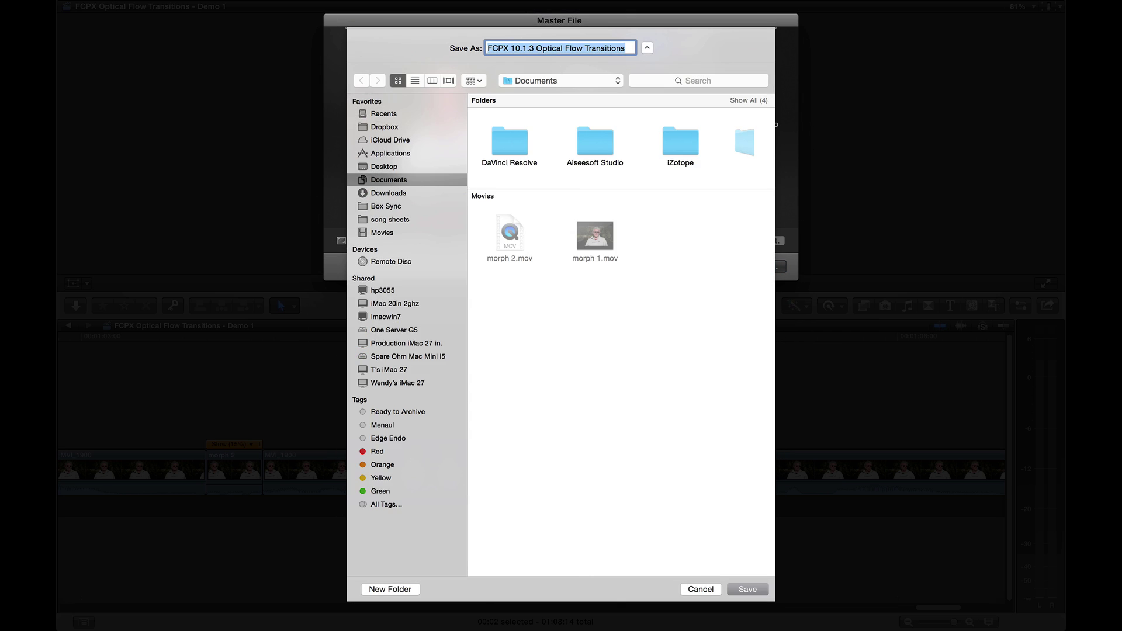
type("mprh 3")
key("Return")
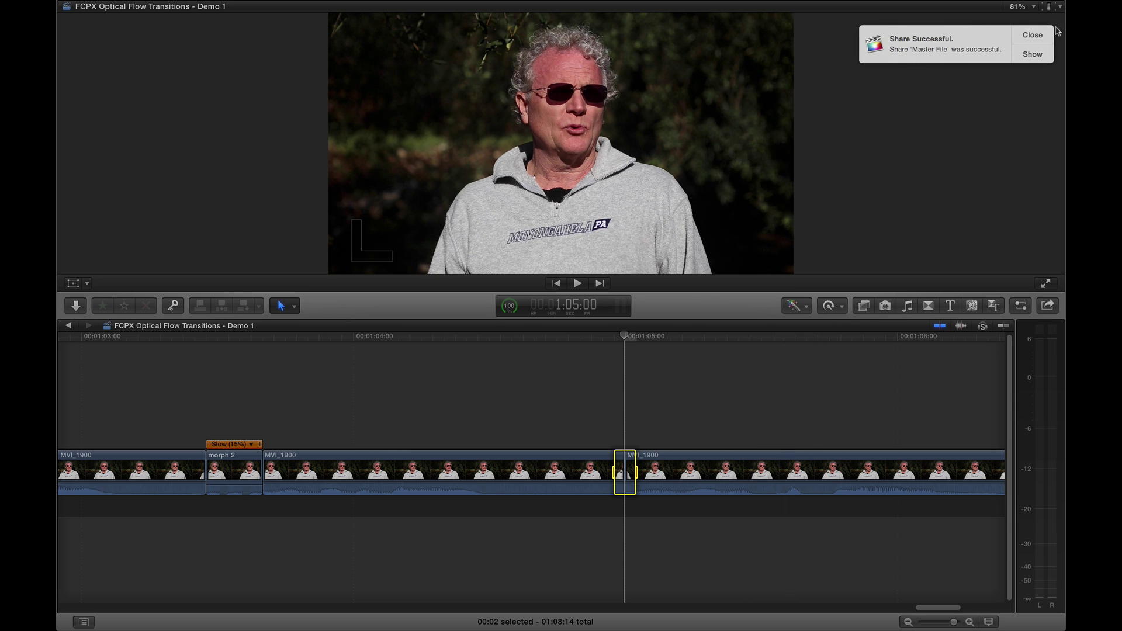
Reveal the exported mprh 3.mov in Finder and bring it into the timeline as a connected clip above the cut
left_click(1035, 58)
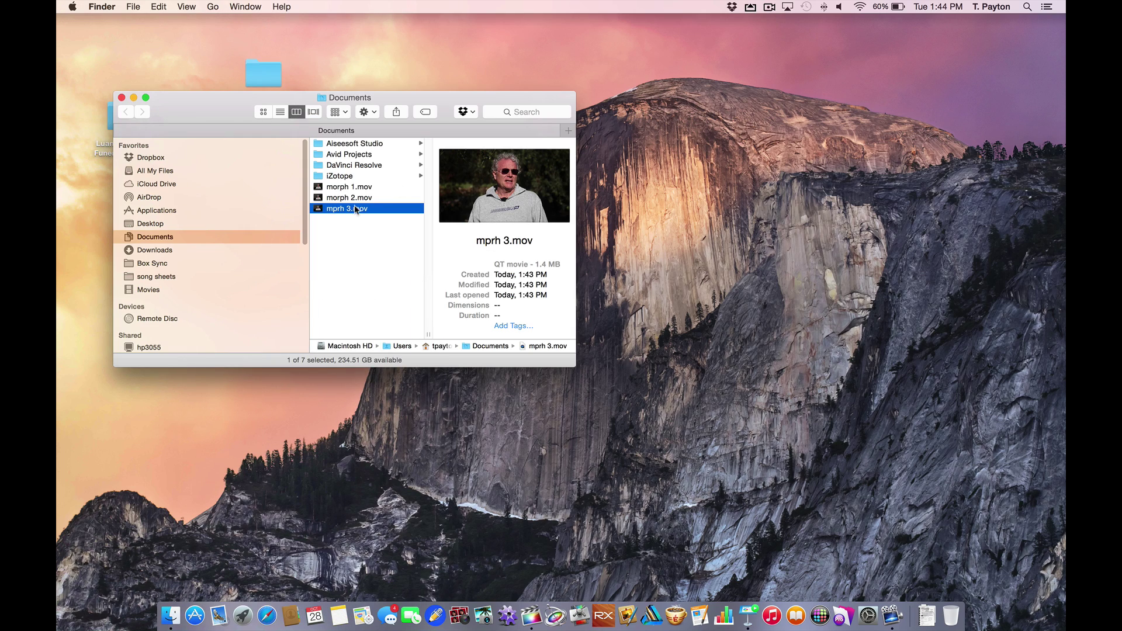
key("super+Tab")
left_click_drag(363, 218, 596, 416)
key("super+equal")
key("super+equal")
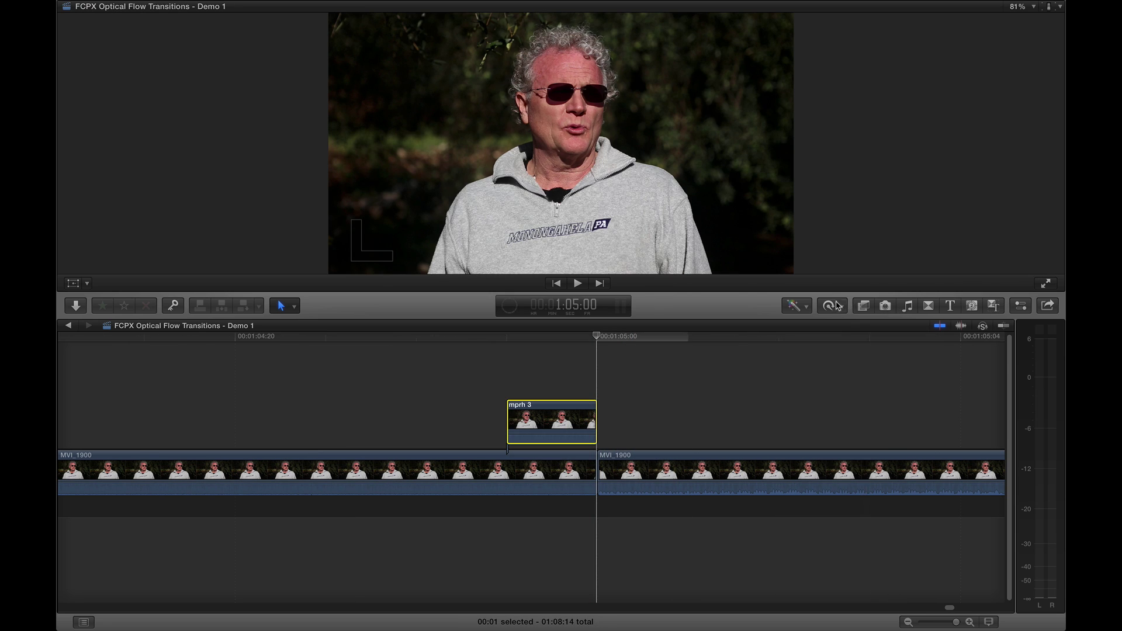
Retime the connected mprh 3 clip to a custom speed of 15%
left_click(832, 306)
left_click(848, 370)
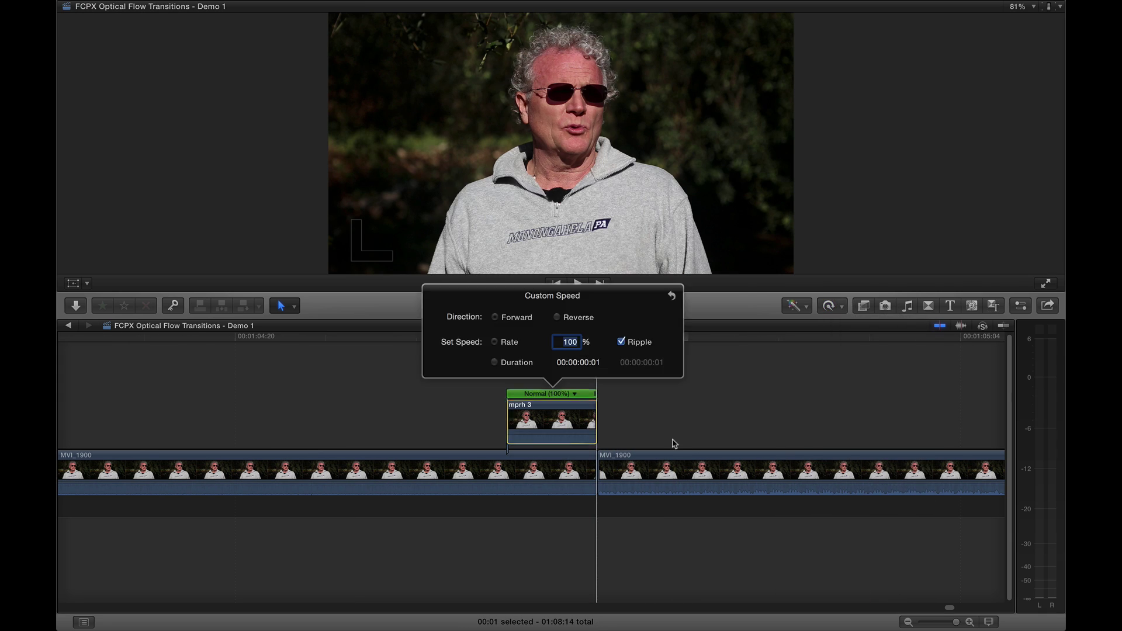
type("15")
key("Return")
left_click(838, 279)
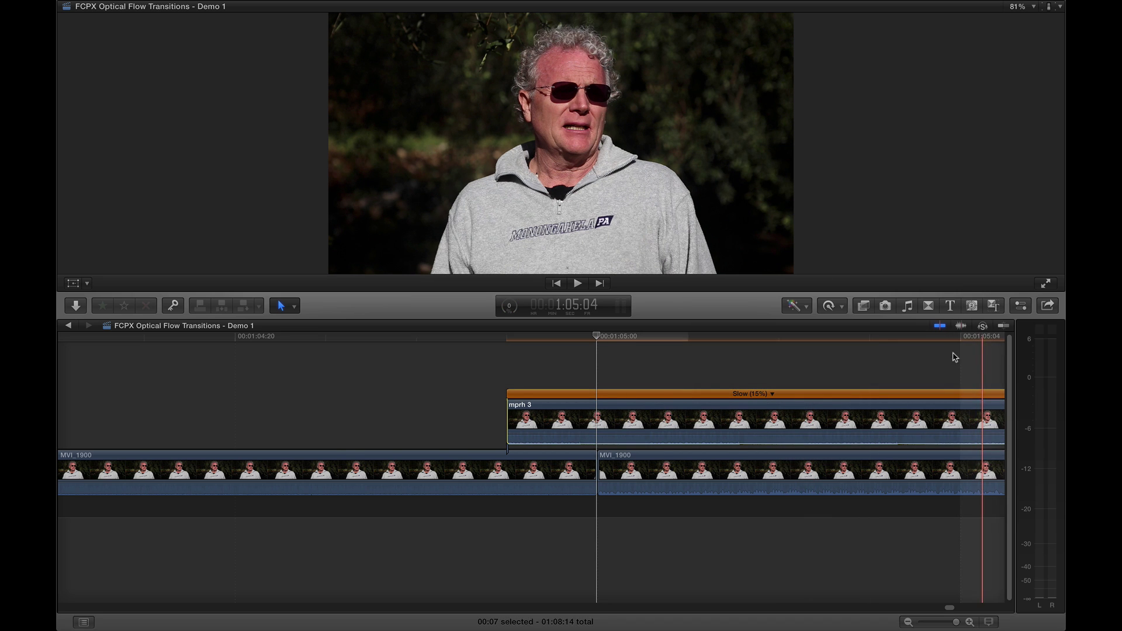
Set the retimed mprh 3 clip's video quality to Optical Flow
left_click(832, 306)
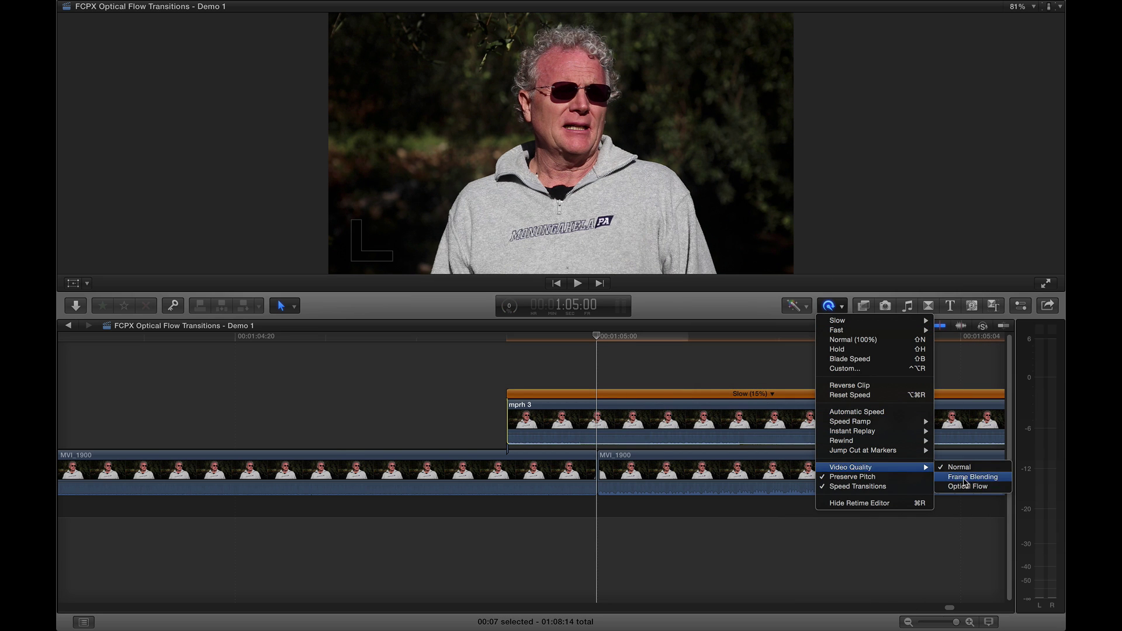
left_click(970, 486)
left_click(623, 376)
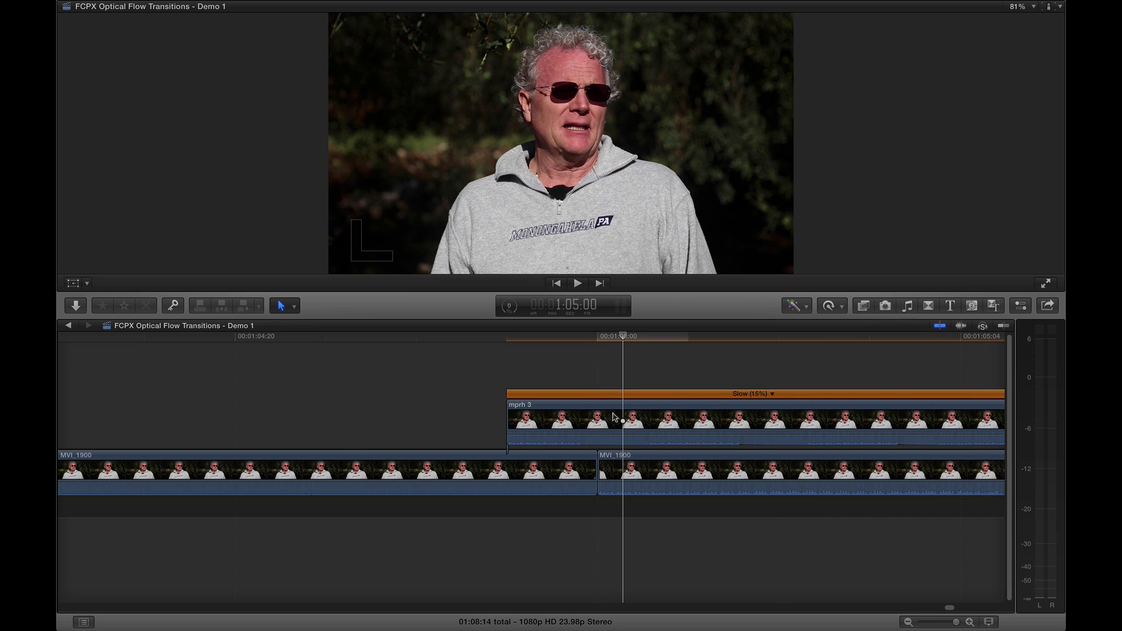
Trim one frame off each end of mprh 3 and insert it at the MVI_1900 cut in the primary storyline
left_click(513, 419)
left_click(510, 419)
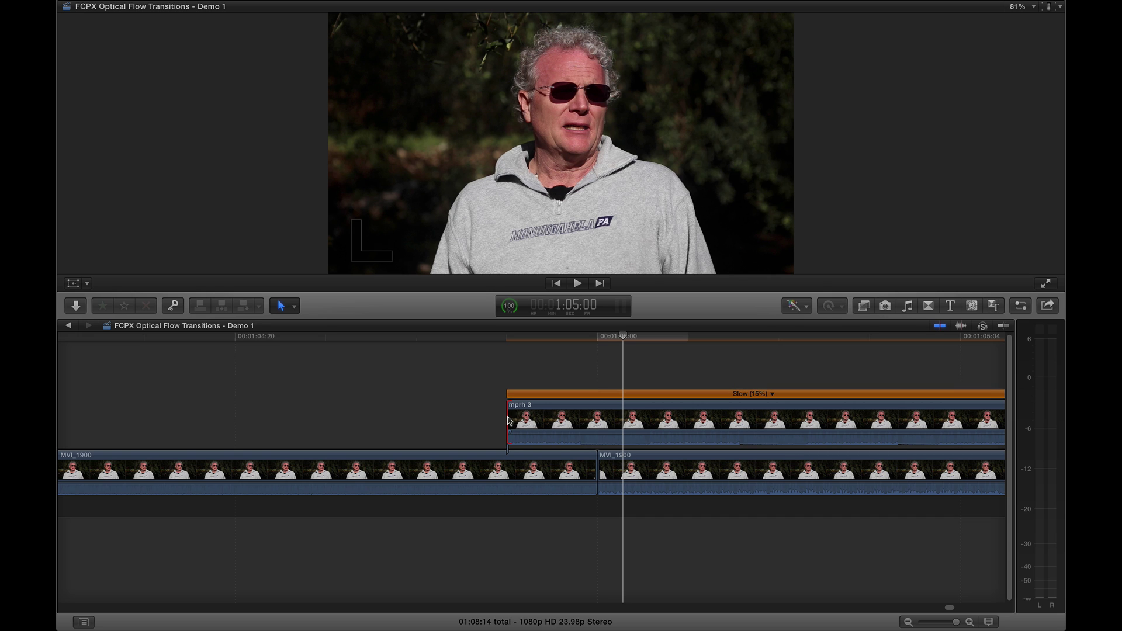
key("period")
key("super+minus")
scroll(632, 410, "right", 3)
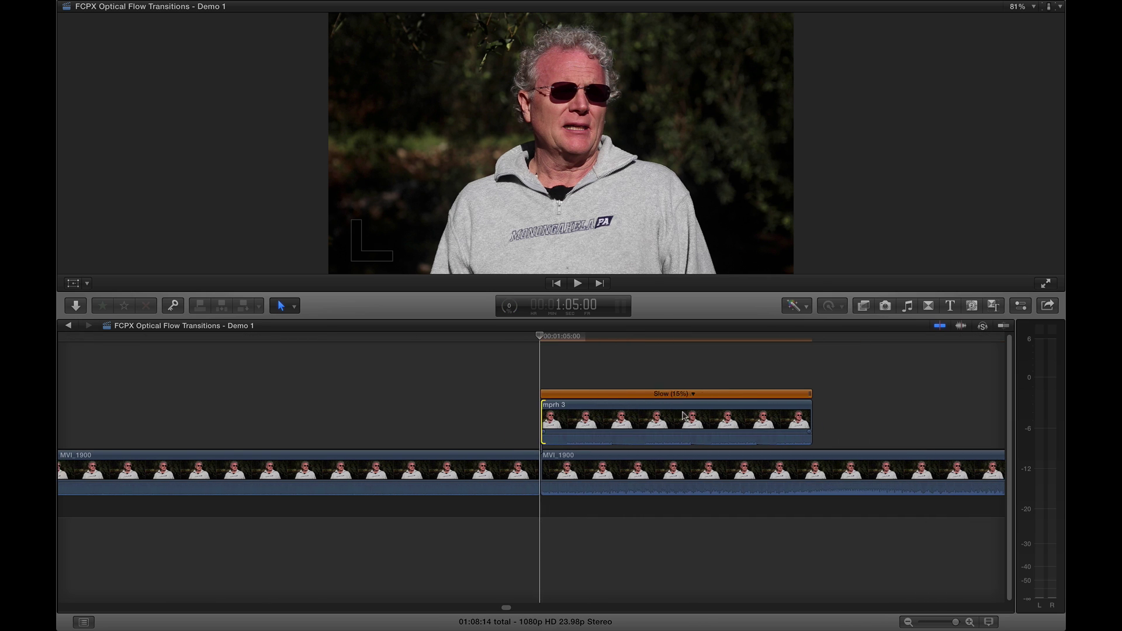
left_click_drag(778, 422, 735, 422)
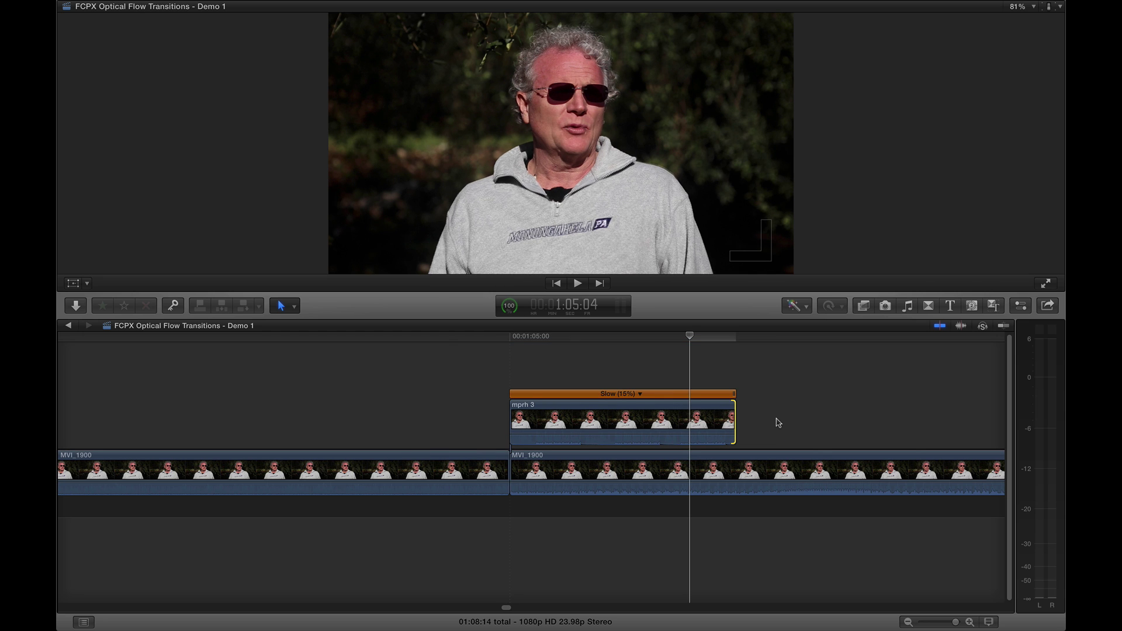
key("alt+super+Down")
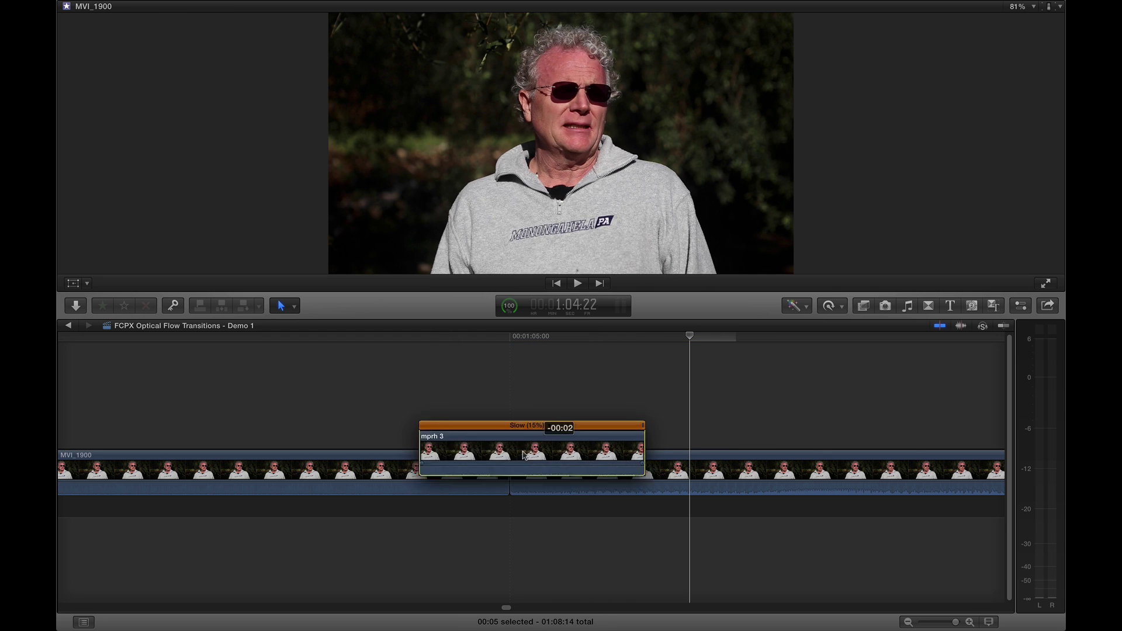
Play back the edit around the inserted mprh 3 clip to judge how smooth the transition is
mouse_move(514, 336)
left_mouse_down()
mouse_move(296, 336)
mouse_move(777, 337)
mouse_move(255, 337)
mouse_move(849, 337)
mouse_move(499, 342)
left_mouse_up()
key("super+minus")
key("super+minus")
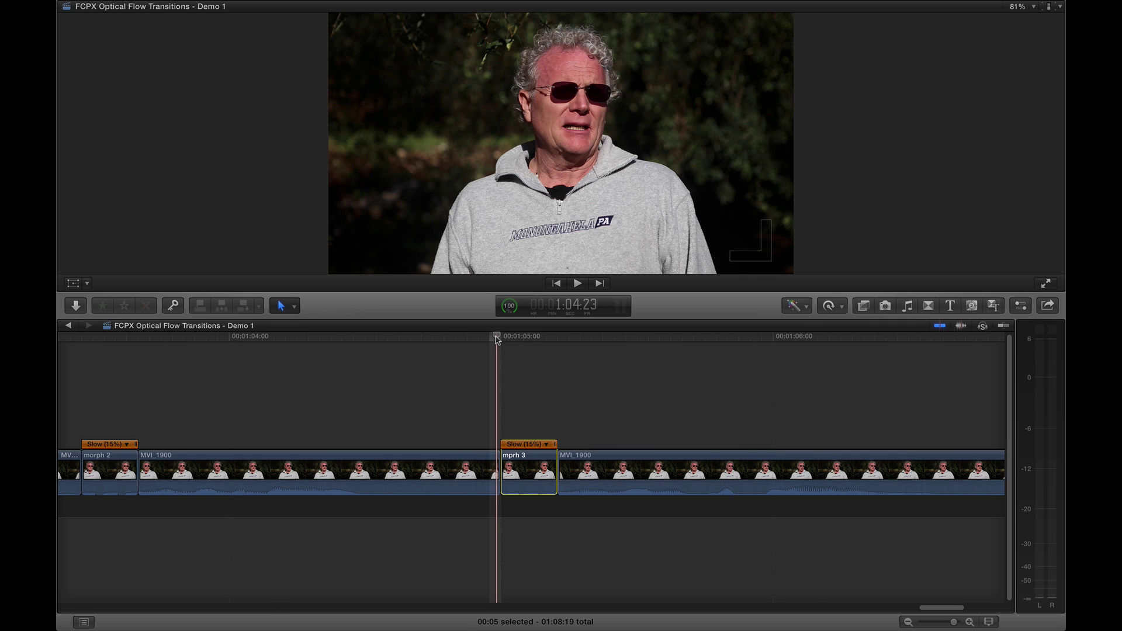
key("shift+slash")
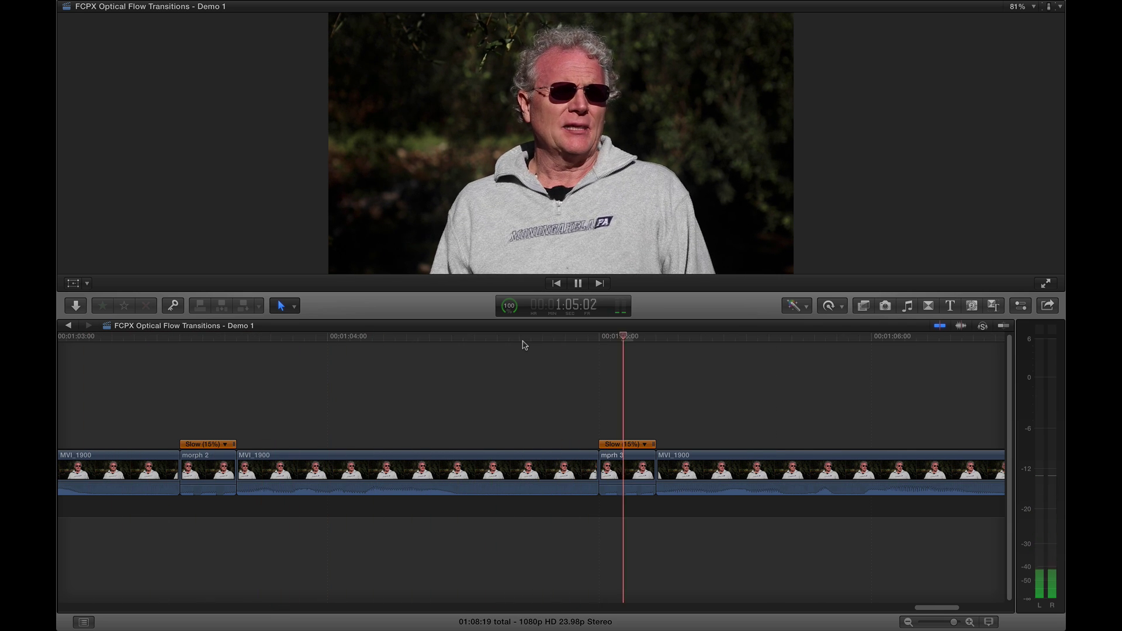
left_click(526, 337)
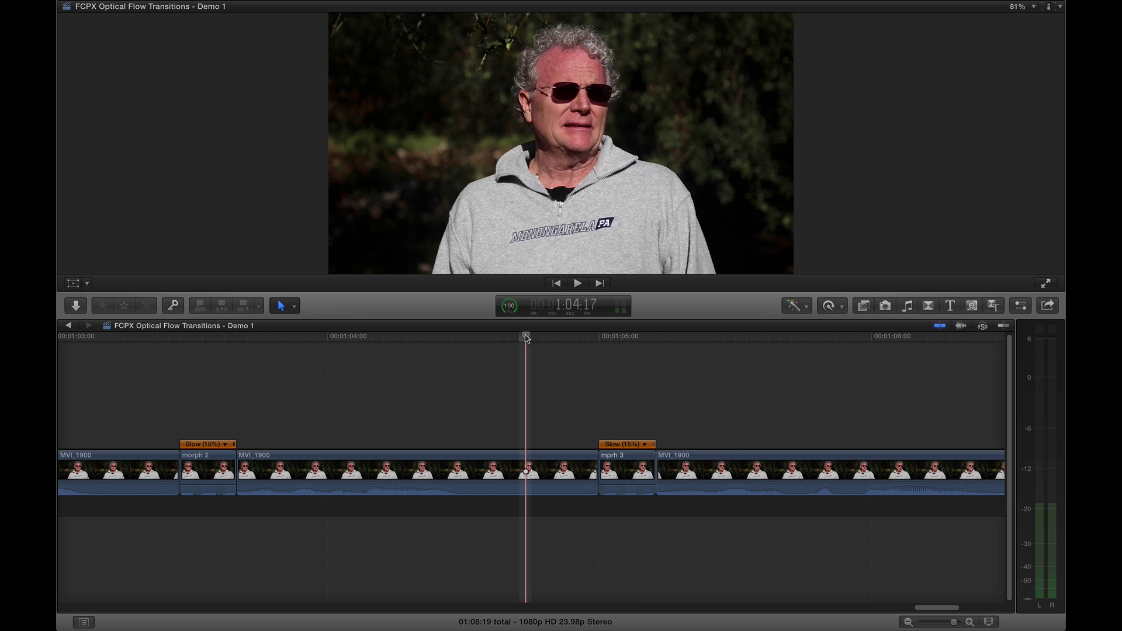
key("shift+slash")
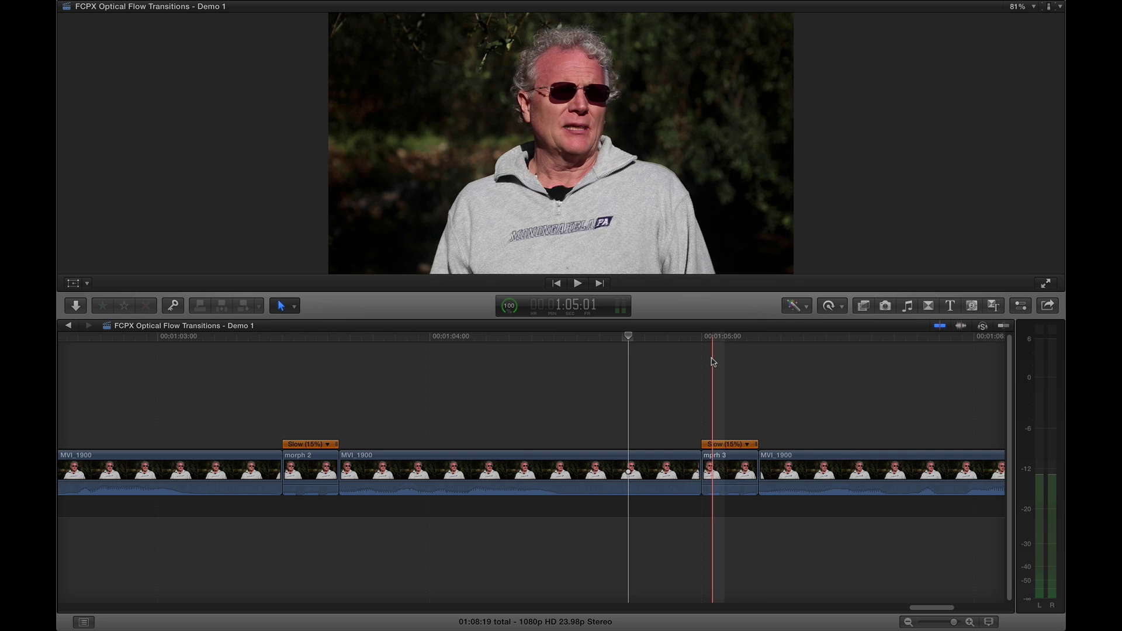
Stretch the retimed mprh 3 clip by one frame, slowing it to 13%
key("super+equal")
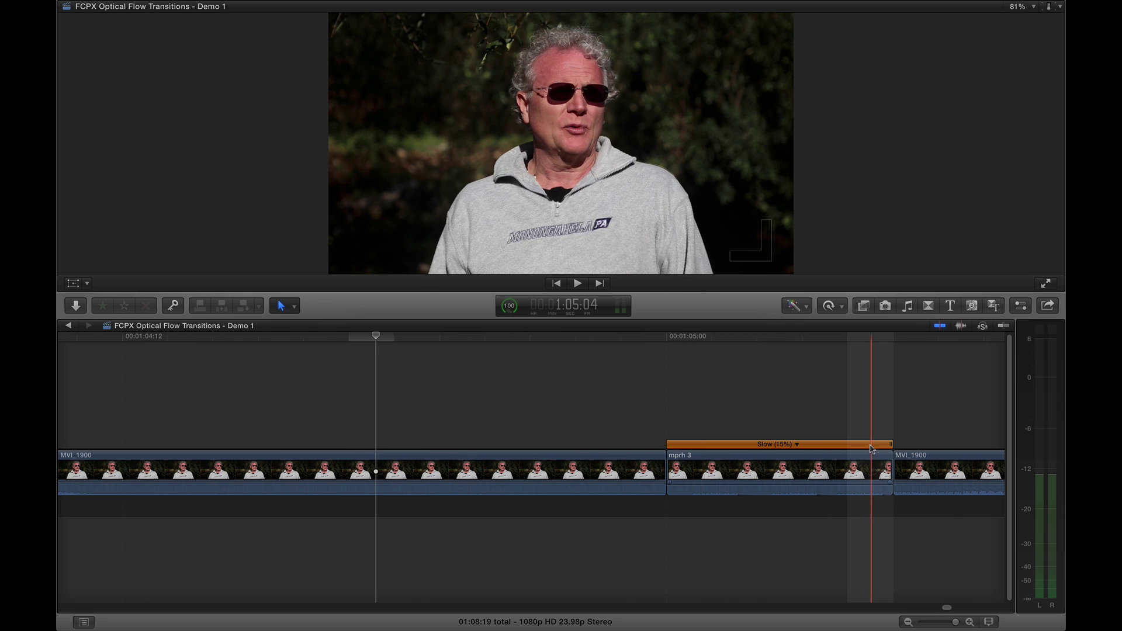
left_click_drag(893, 446, 918, 446)
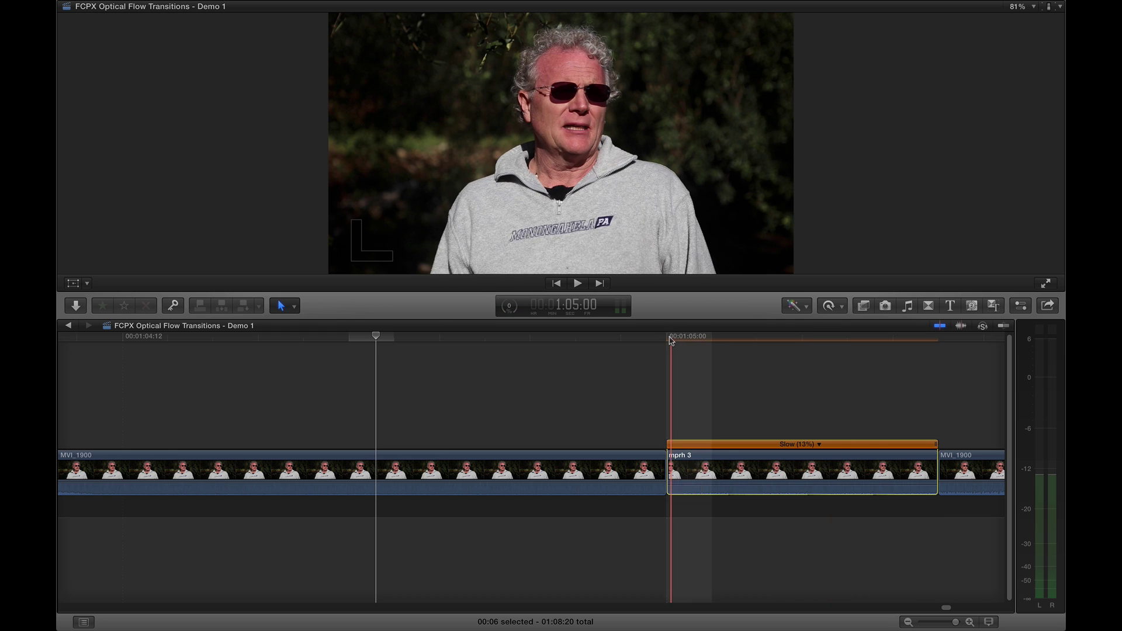
scroll(633, 348, "right", 5)
scroll(526, 347, "right", 10)
scroll(327, 343, "left", 2)
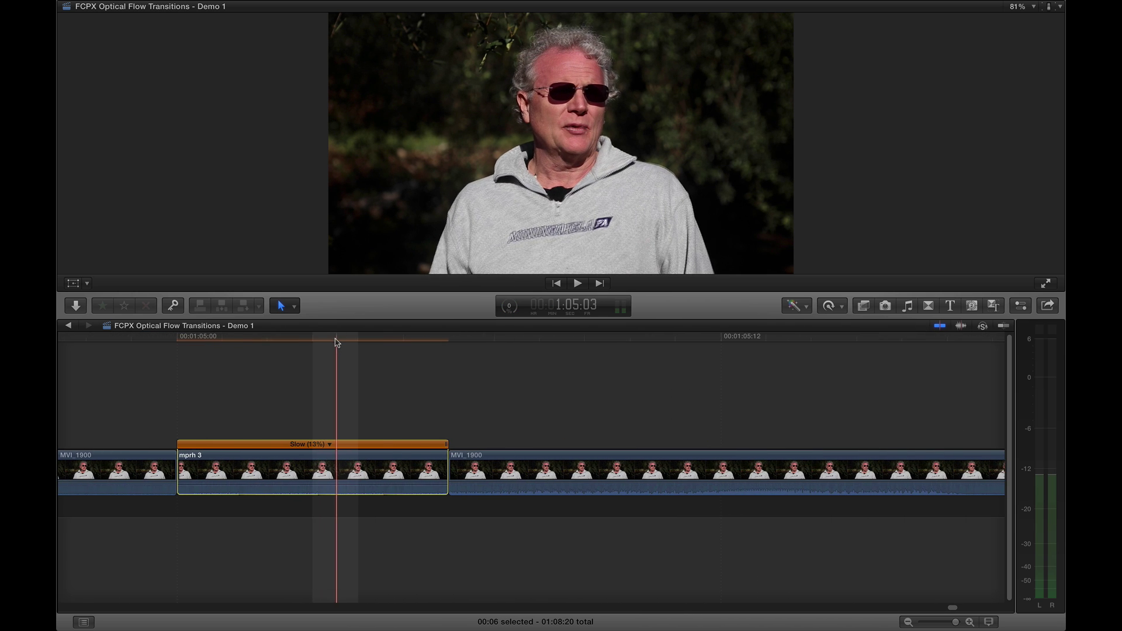
Check the background render settings in the Playback preferences
left_click(337, 341)
key("super+comma")
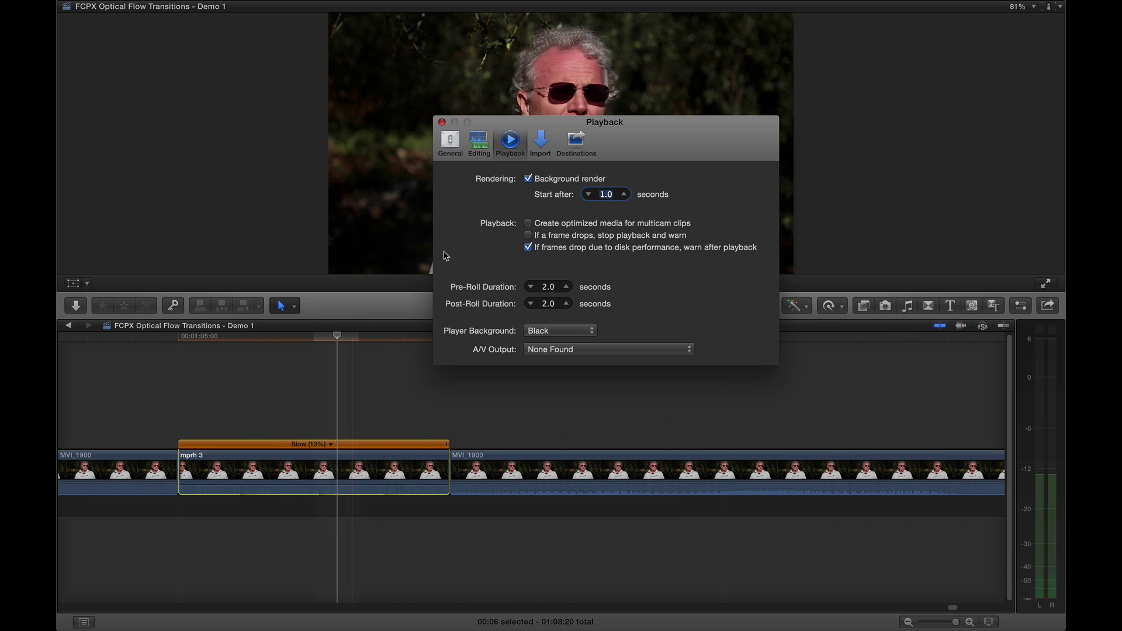
left_click(442, 122)
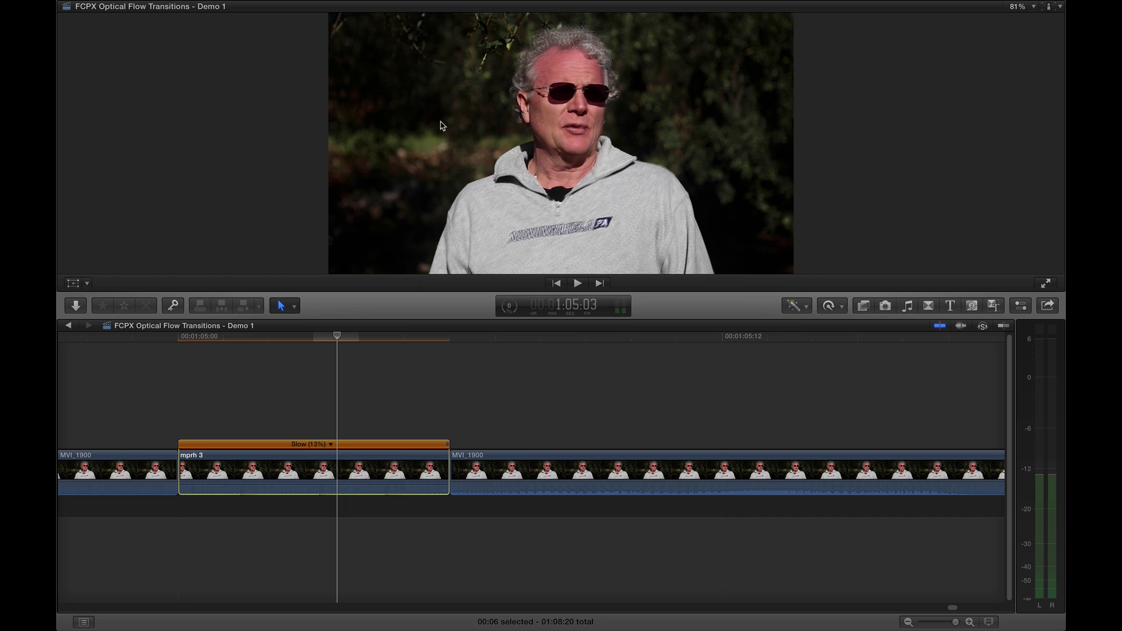
Play back the timeline around the lengthened mprh 3 clip to examine the slower transition
left_click(312, 372)
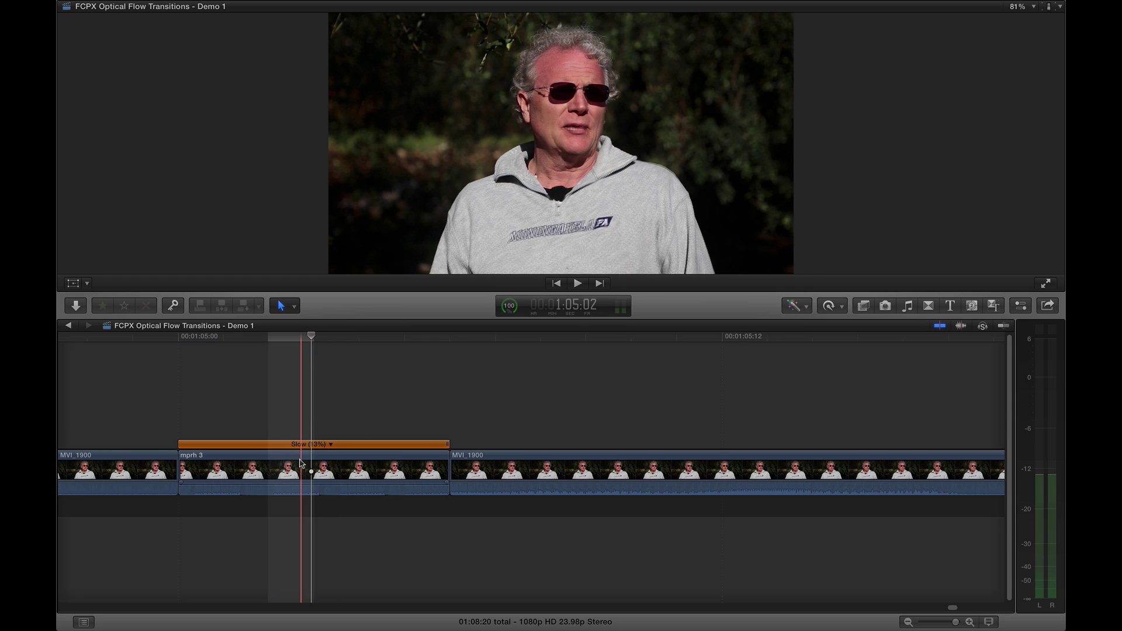
key("super+minus")
key("super+minus")
key("super+minus")
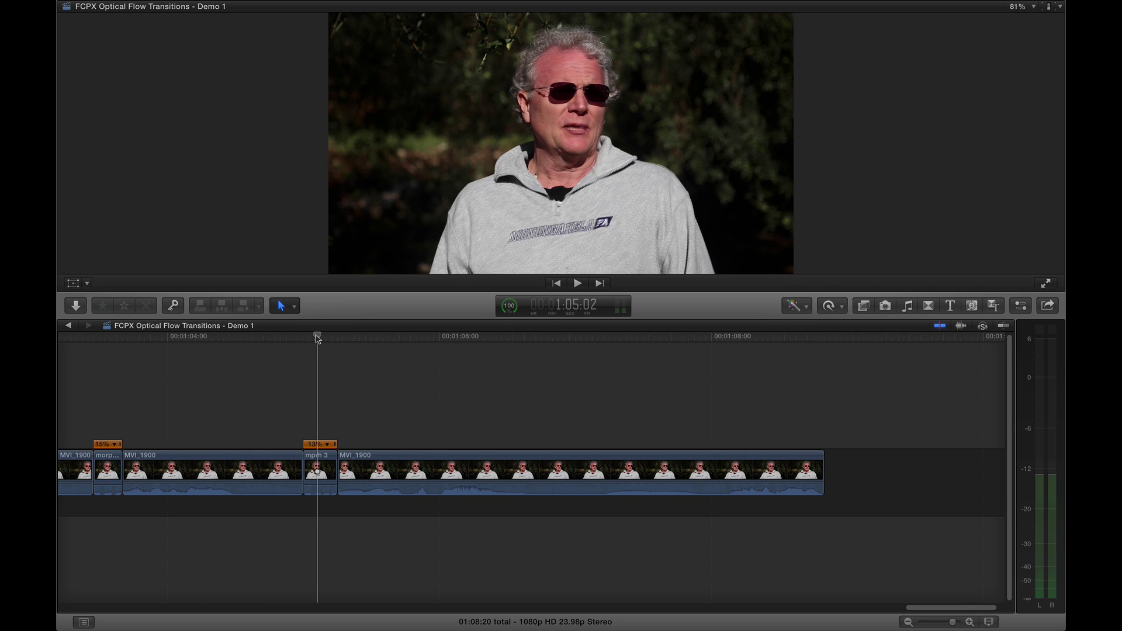
key("shift+question")
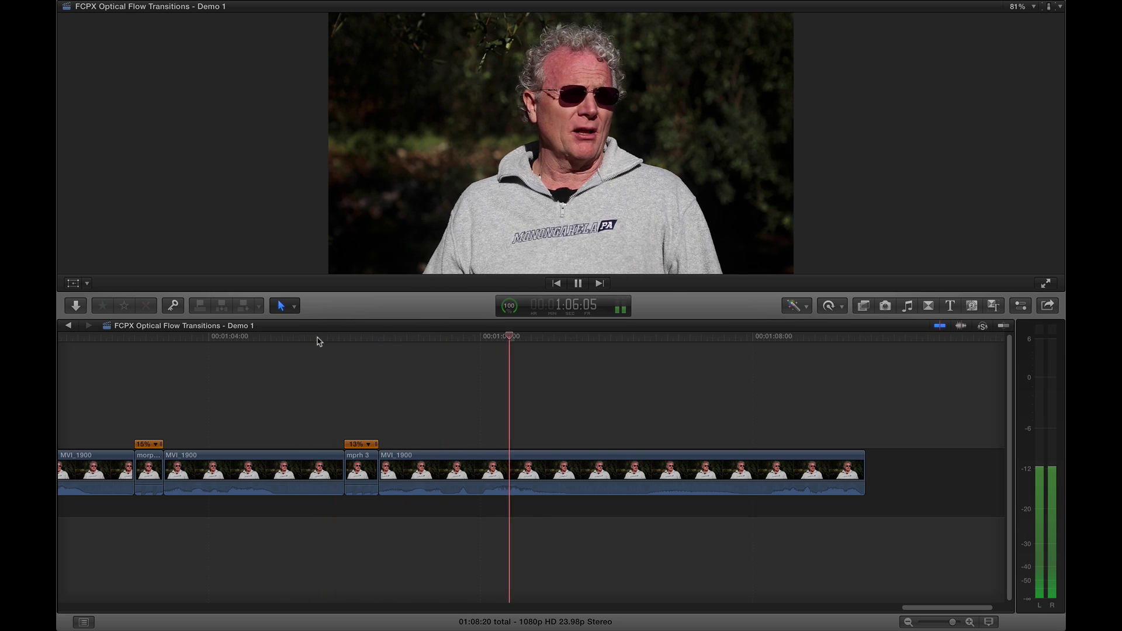
key("shift+question")
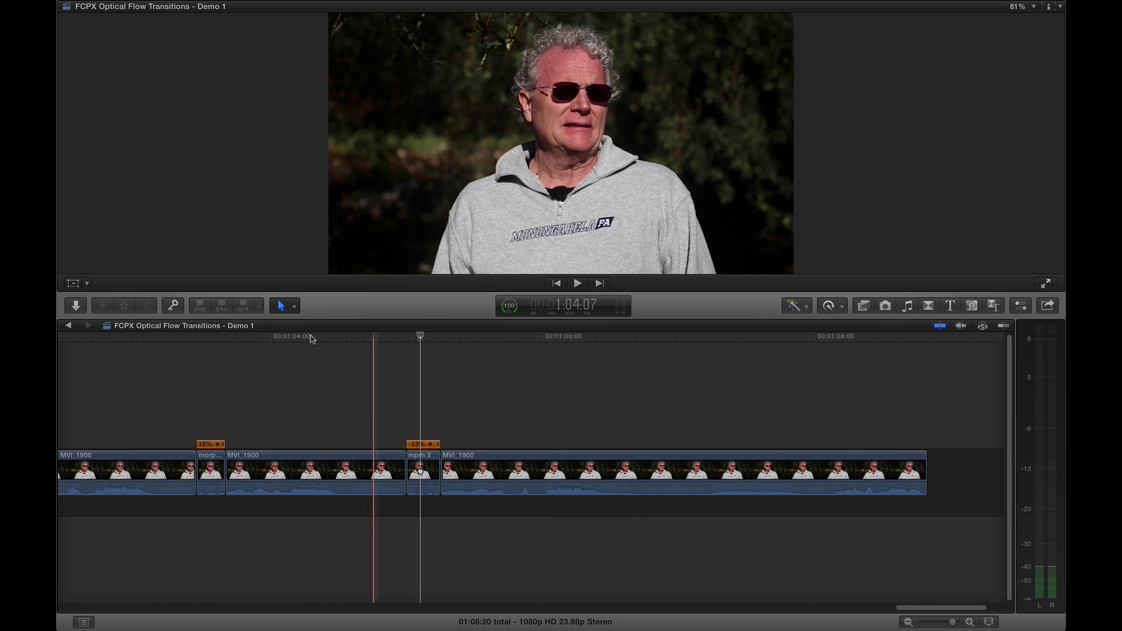
Connect a copy of a six-frame range from the MVI_1900 clip before morph 1 at 1:02:04, placed below the primary storyline
scroll(309, 339, "left", 5)
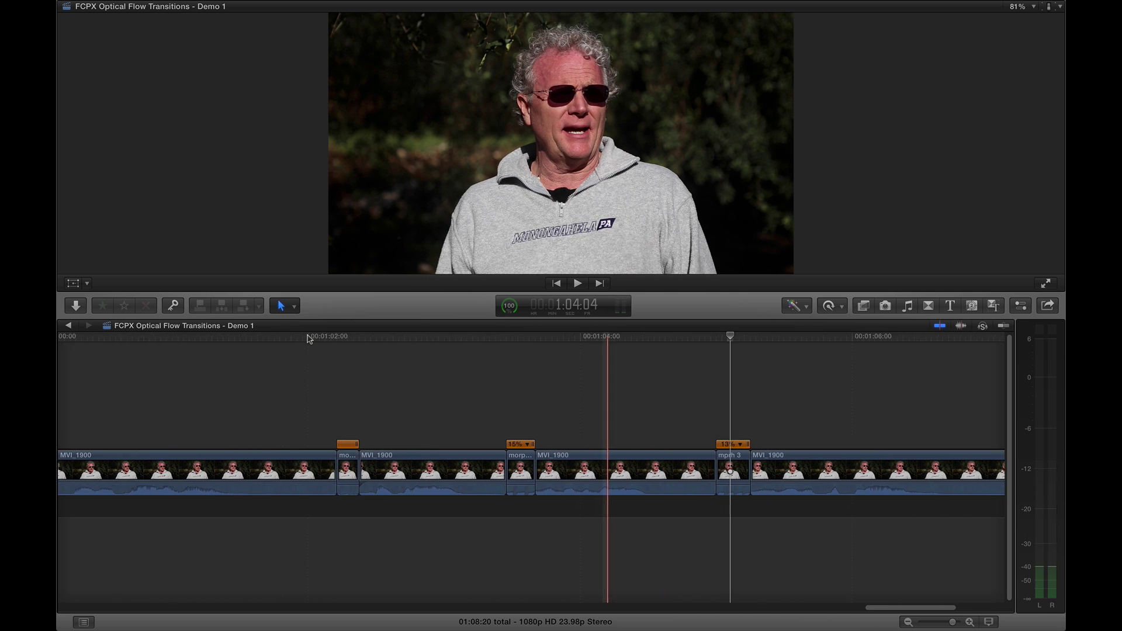
key("super+equal")
key("super+equal")
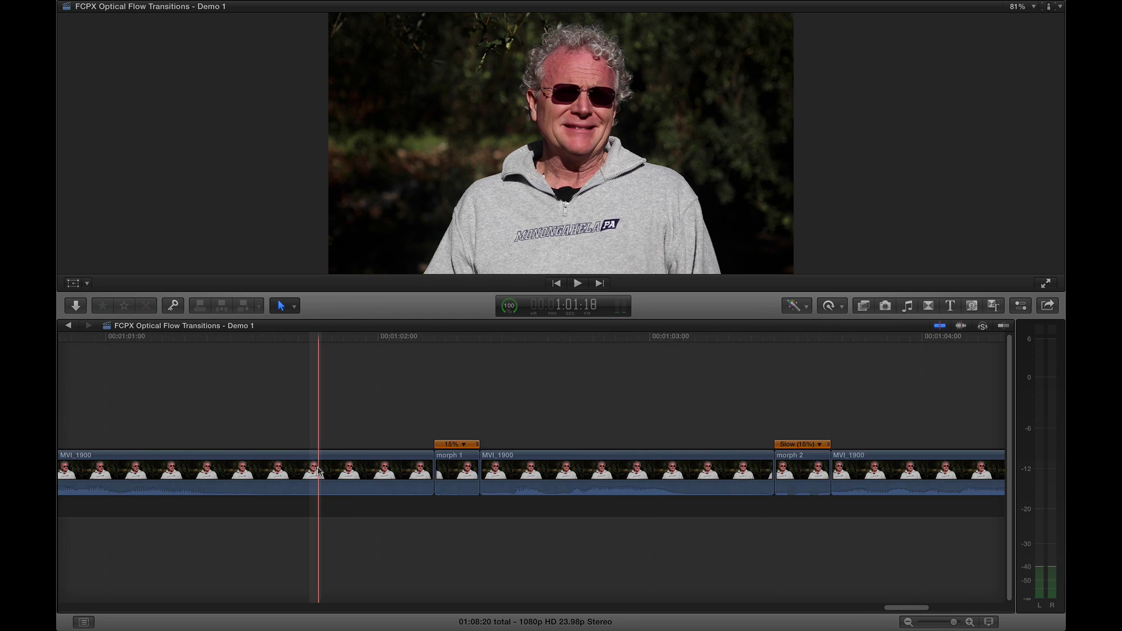
left_click(409, 470)
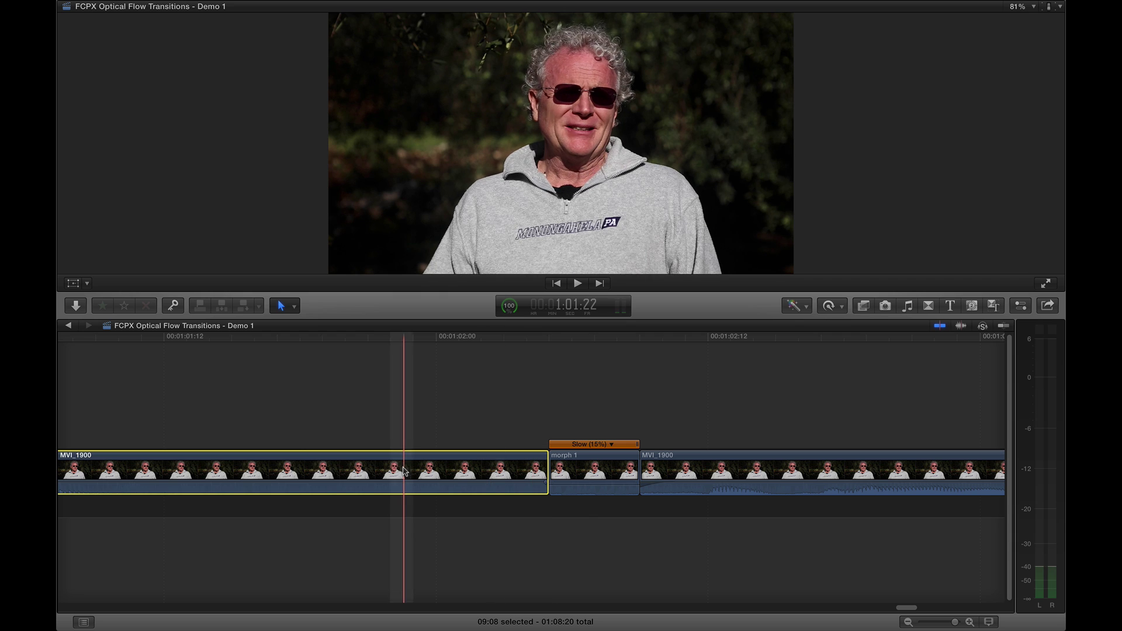
key("r")
left_click_drag(300, 470, 425, 468)
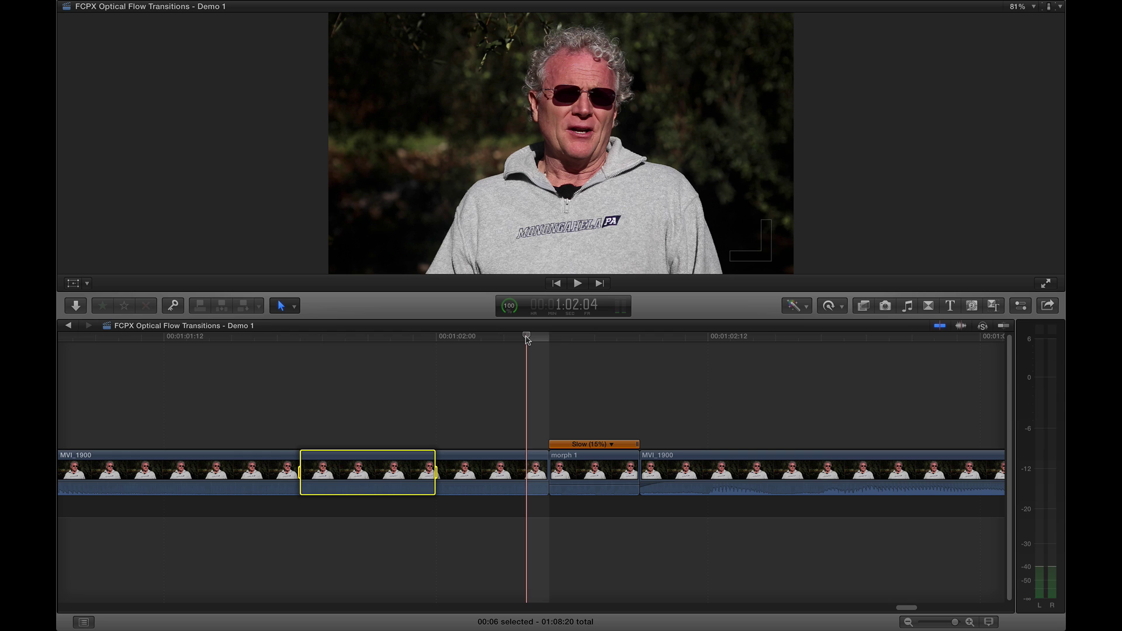
key("q")
left_click_drag(592, 403, 593, 523)
Detach the audio from the connected MVI_1900 segment under morph 1
right_click(586, 543)
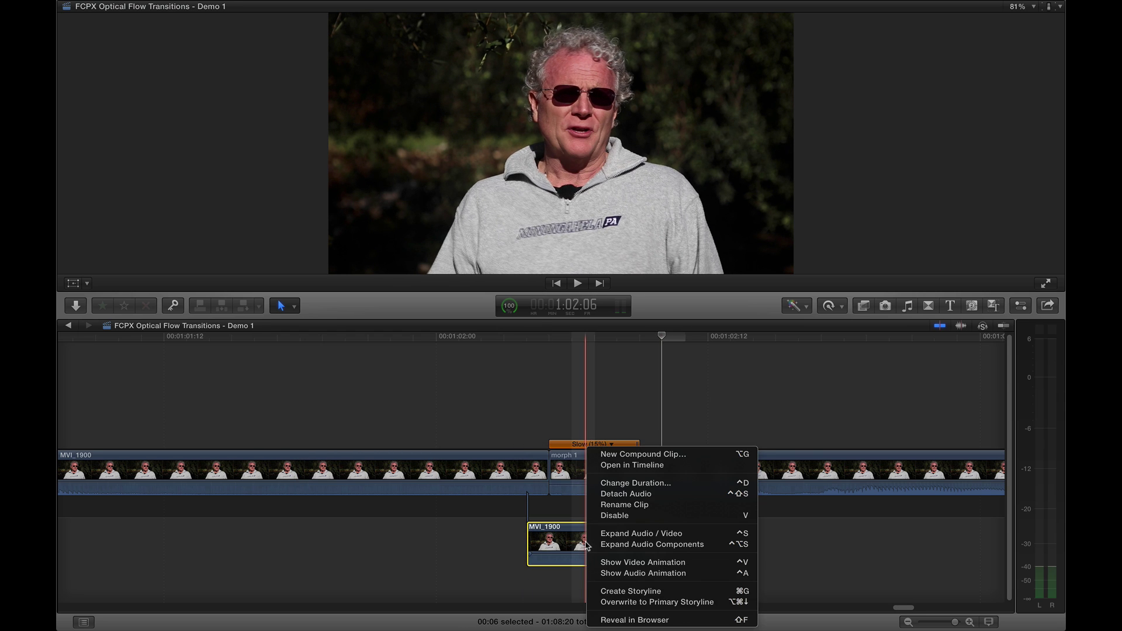
left_click(576, 543)
key("ctrl+shift+s")
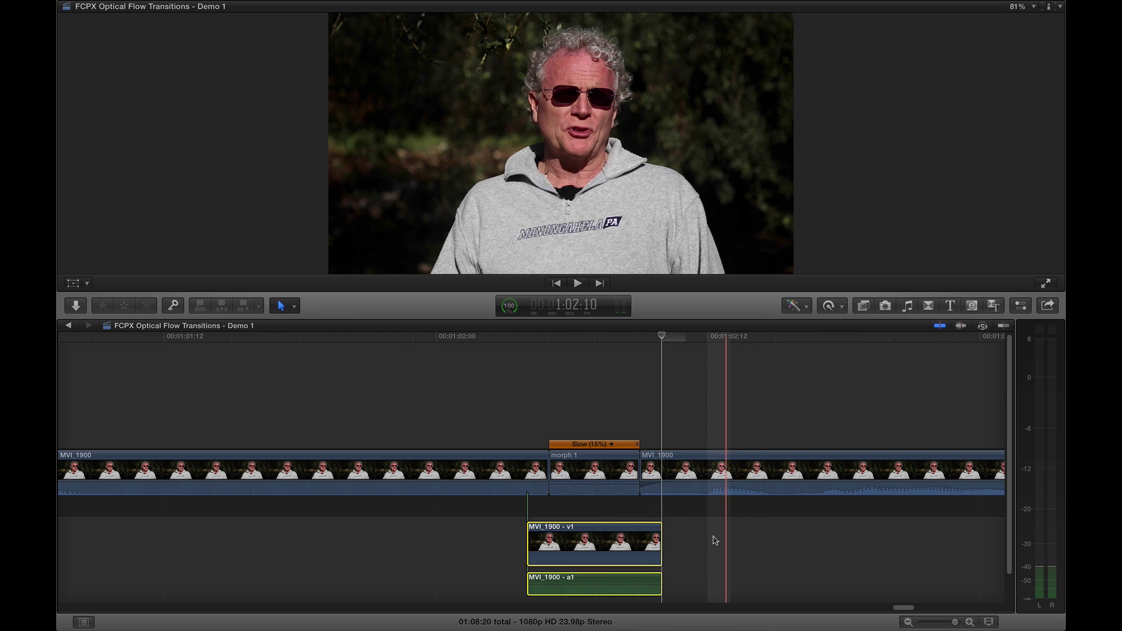
Delete the MVI_1900 - v1 video under morph 1, leaving only its detached audio, and play back across the transition
key("Delete")
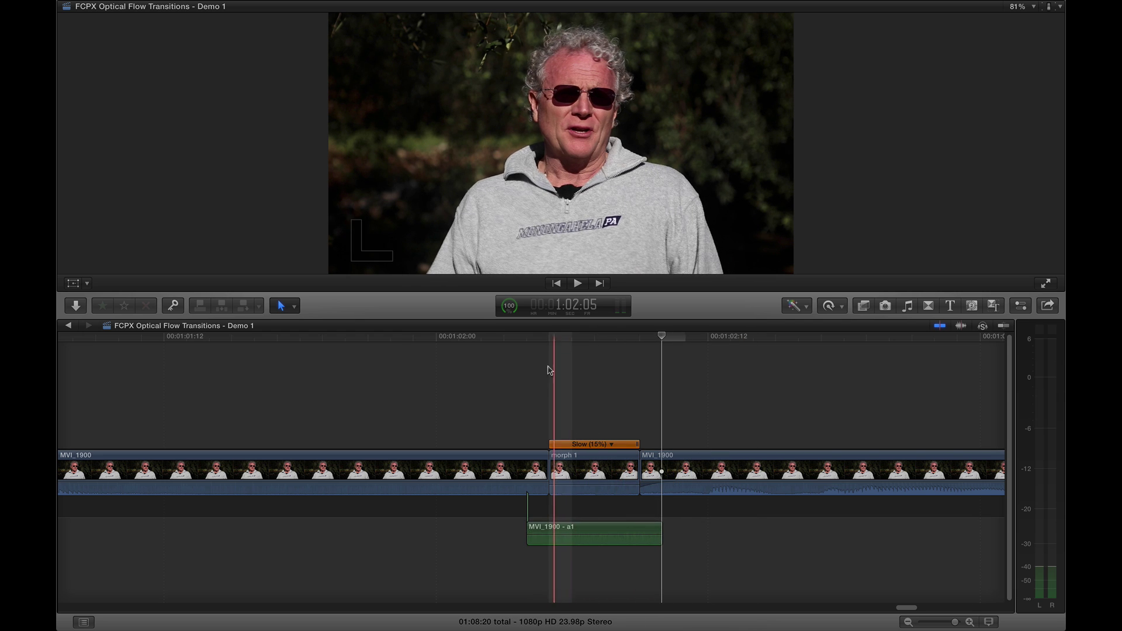
left_click(493, 342)
key("space")
key("space")
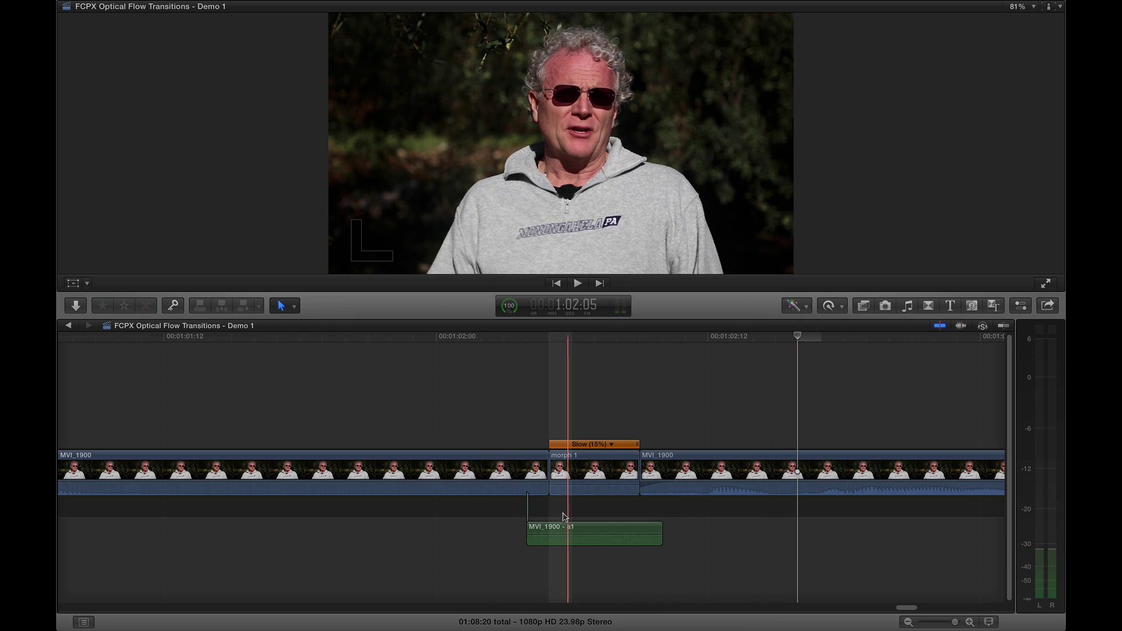
key("XF86AudioRaiseVolume")
key("XF86AudioRaiseVolume")
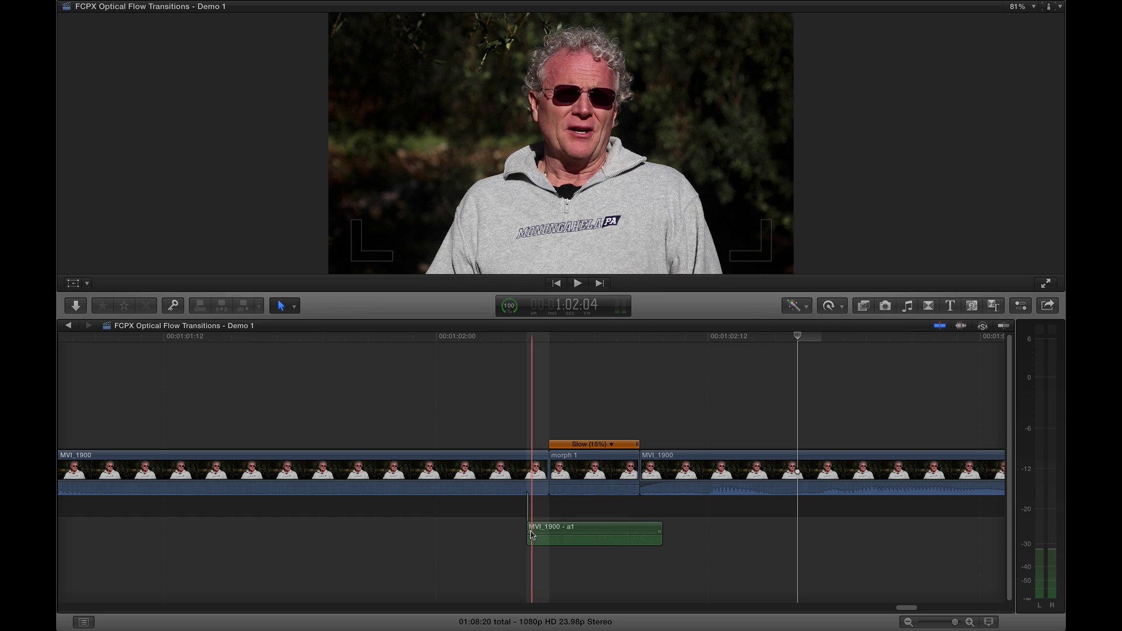
Add a short fade-in and fade-out to the MVI_1900 - a1 audio under morph 1 and play back across the transition
left_click_drag(528, 533, 529, 533)
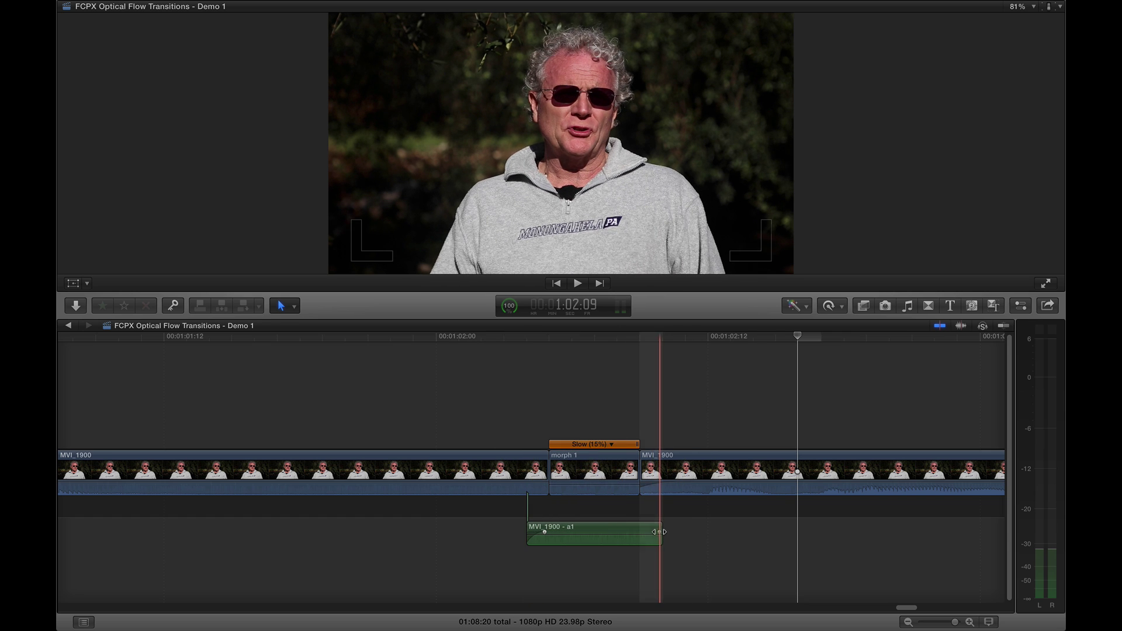
left_click(659, 531)
key("space")
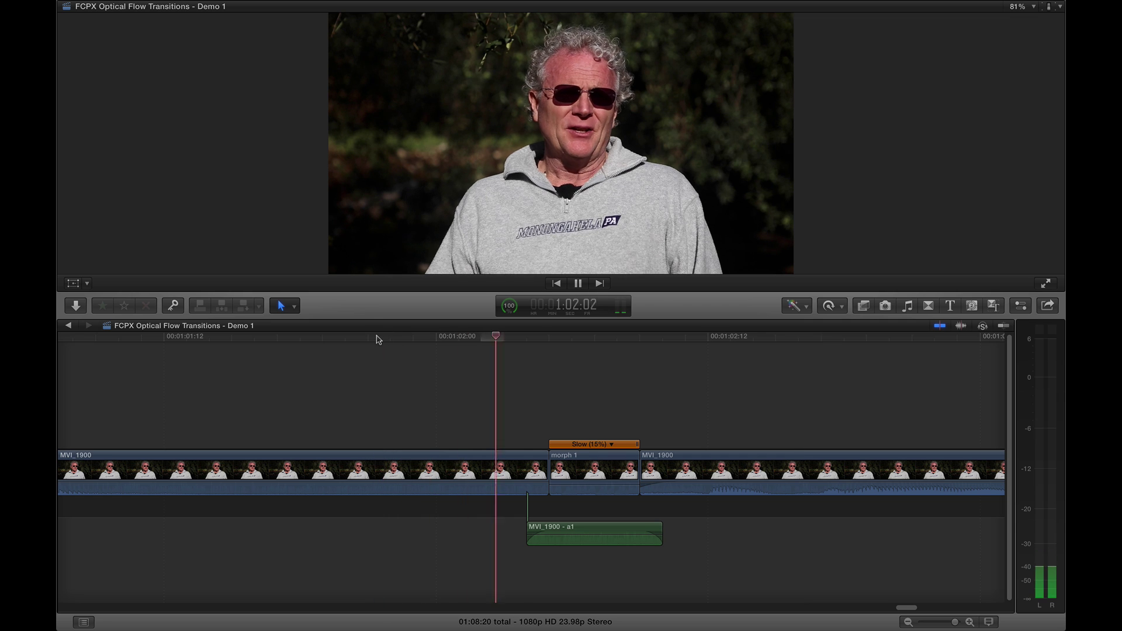
key("space")
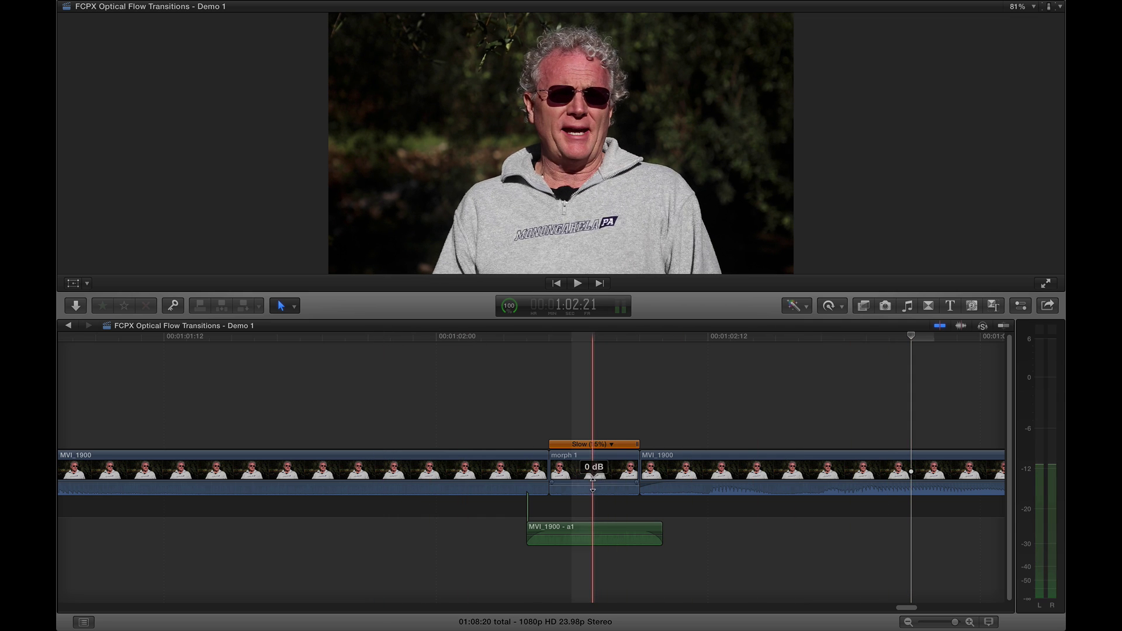